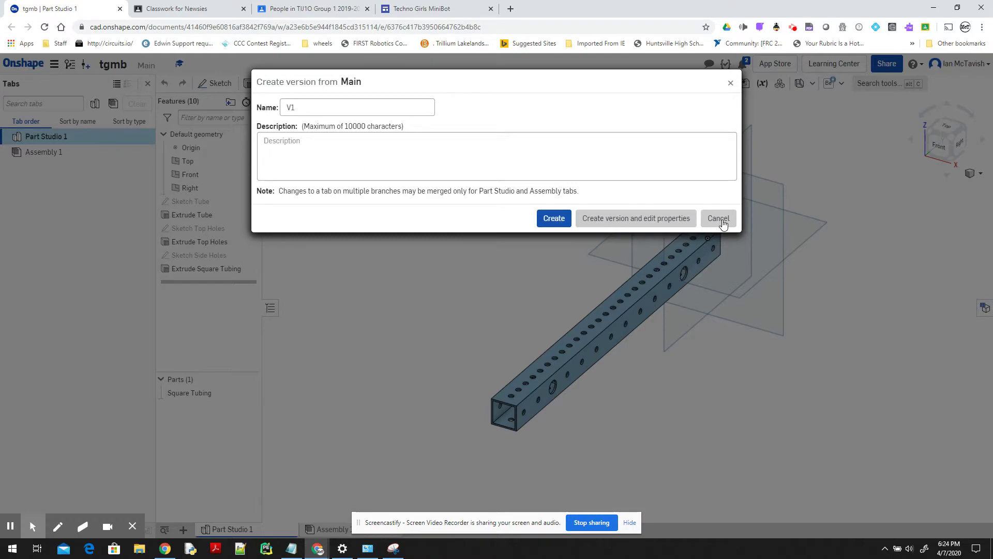
# Step: Dismiss the version creation dialog without creating a version
pyautogui.click(722, 221)
pyautogui.click(722, 221)
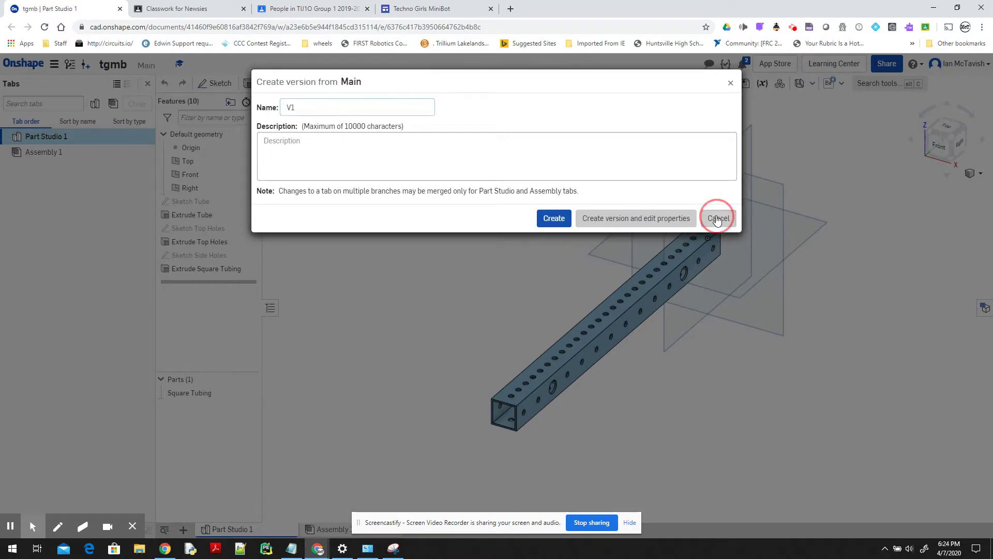
pyautogui.click(731, 83)
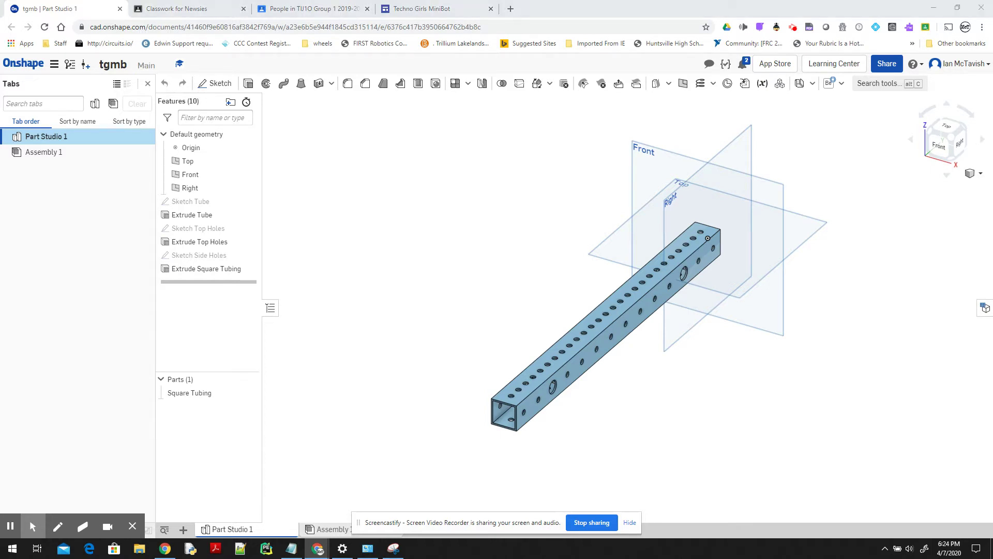
# Step: Start a new sketch on the square tube's top face, viewed normal to the sketch plane
pyautogui.click(693, 229)
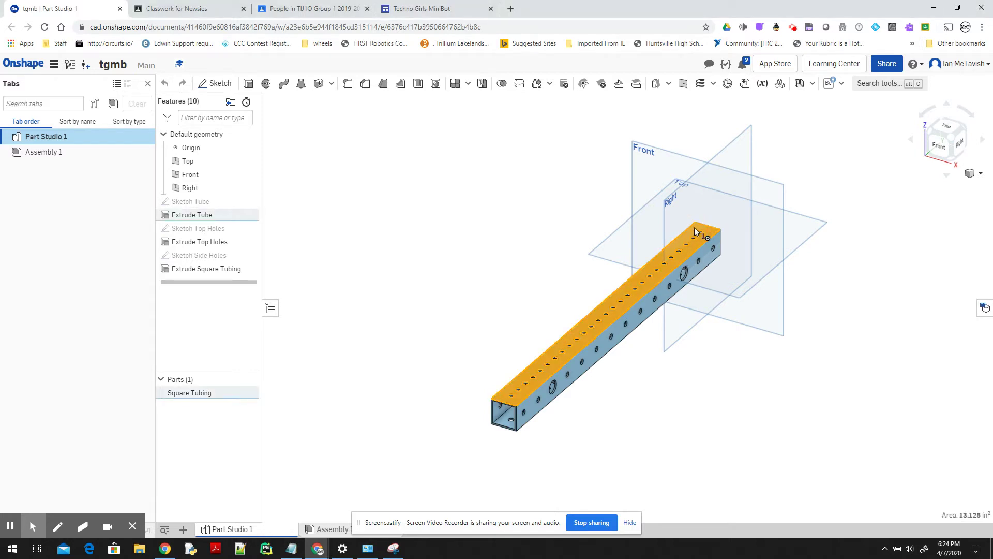
pyautogui.click(218, 86)
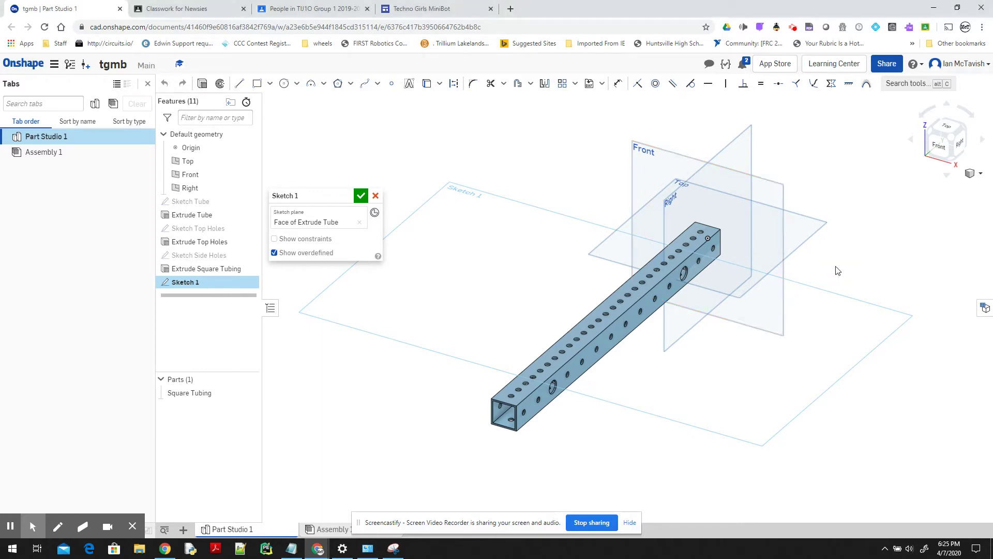
pyautogui.moveTo(836, 268); pyautogui.dragTo(837, 270, button='right')
pyautogui.press('n')
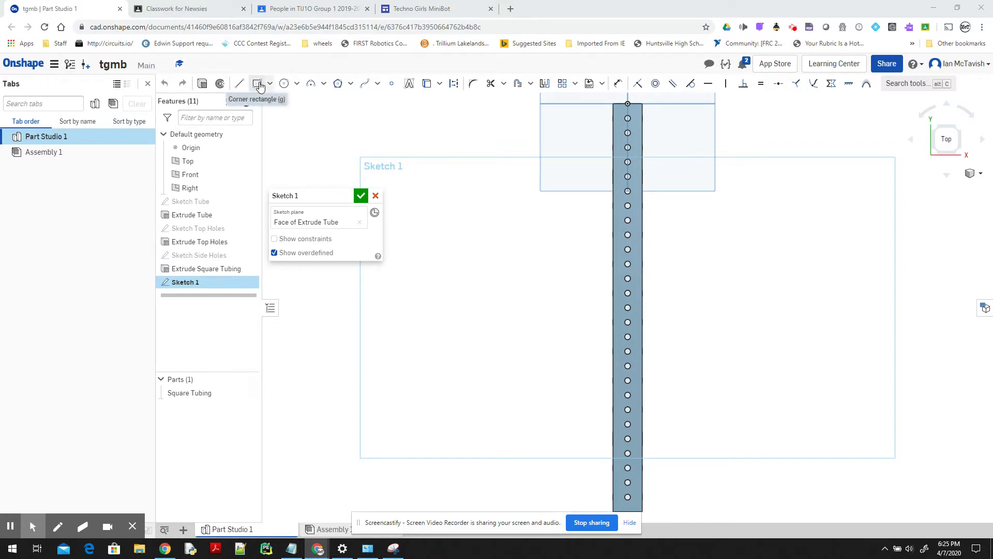
# Step: Sketch a corner rectangle from the tube's end corner, 1 in wide across the tube and 1.25 in long
pyautogui.click(258, 84)
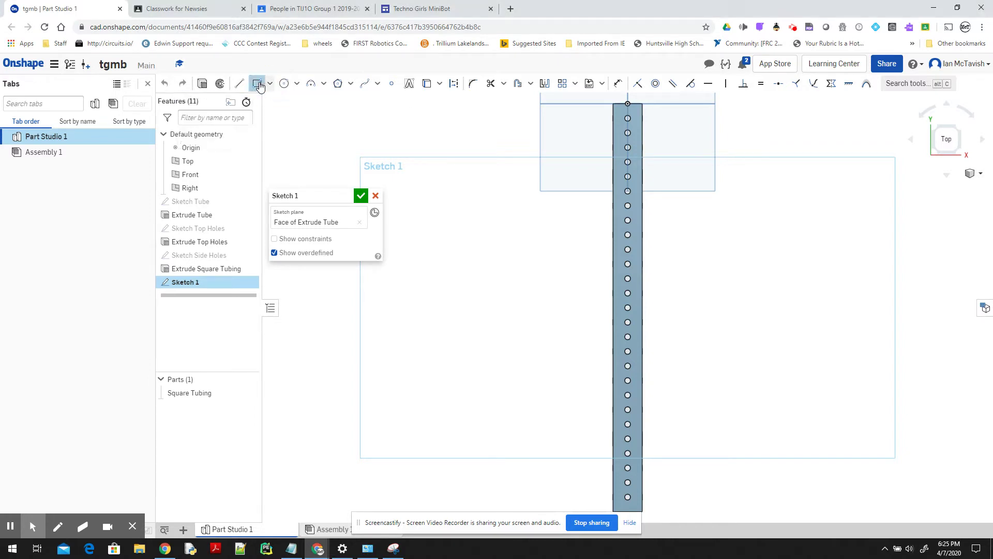
pyautogui.click(613, 103)
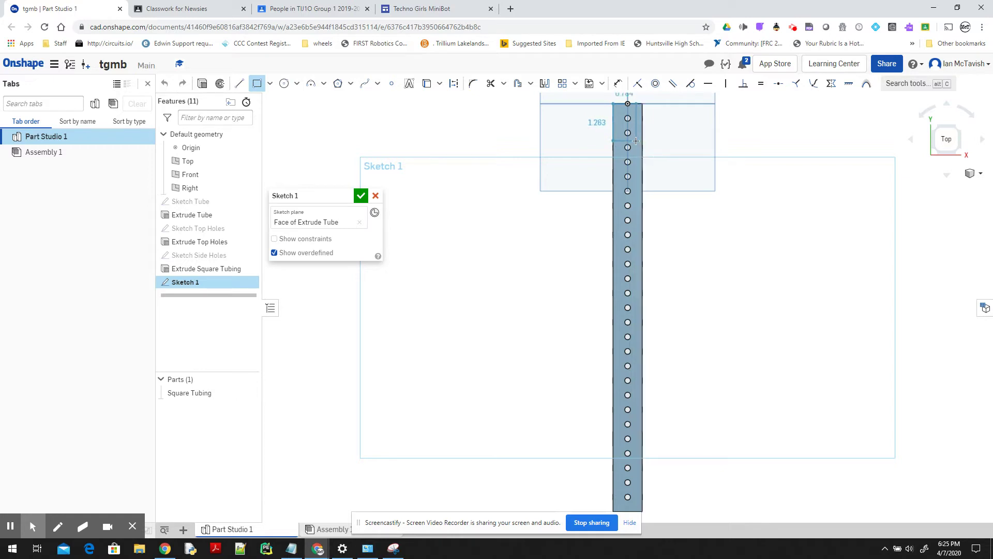
pyautogui.click(636, 141)
pyautogui.moveTo(635, 140); pyautogui.dragTo(635, 207, button='middle')
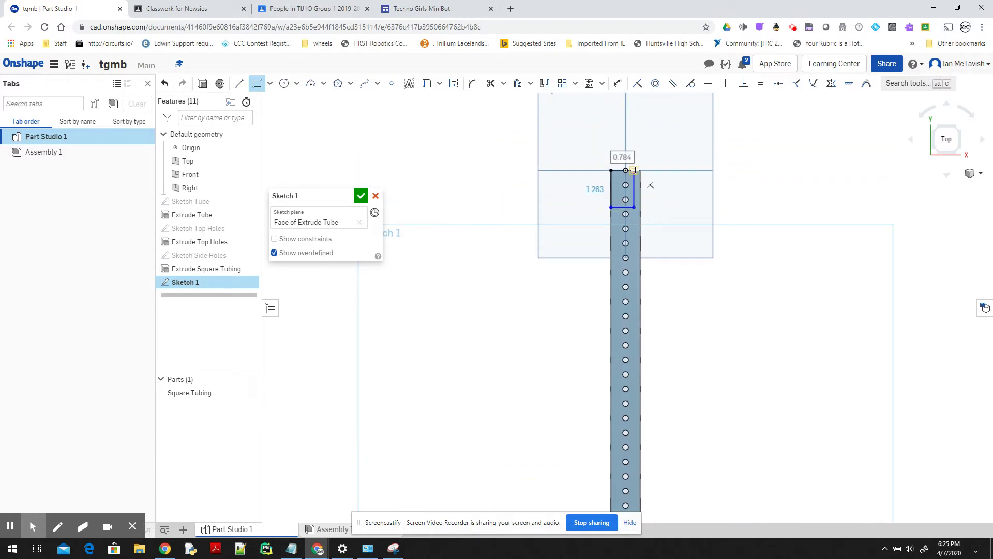
pyautogui.press('Tab')
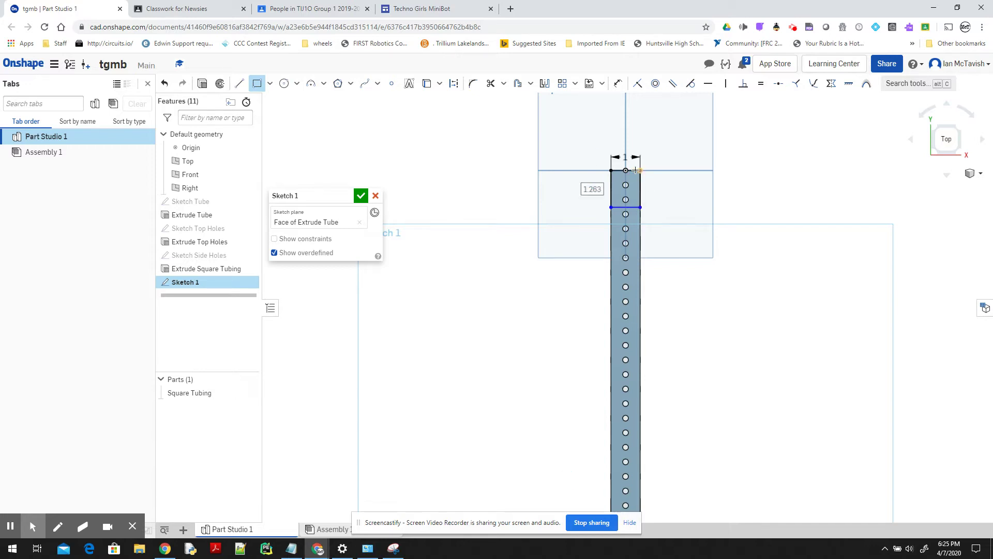
pyautogui.write('1.5')
pyautogui.press('Return')
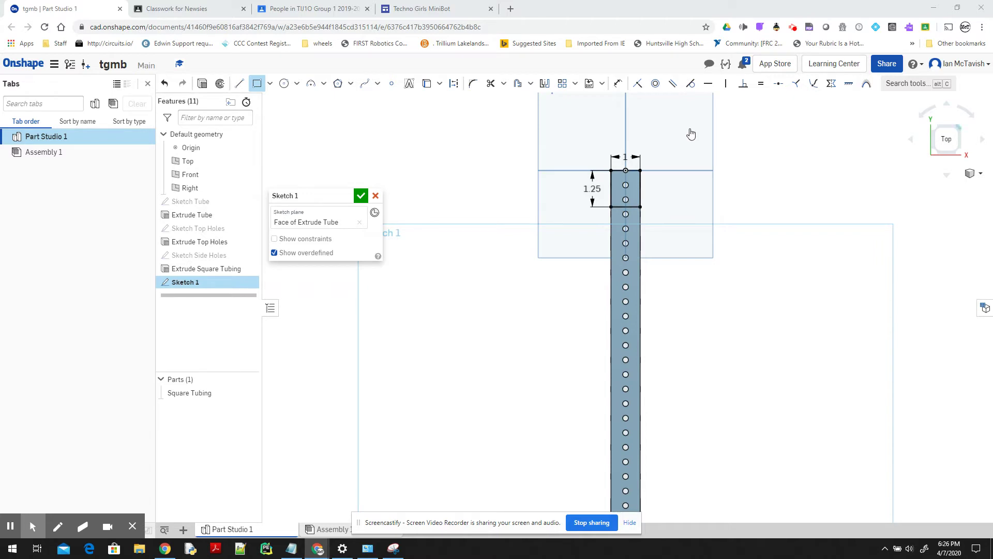
# Step: Project the two tube holes inside the rectangle into the sketch with Use
pyautogui.scroll(3, 643, 184)
pyautogui.scroll(6, 643, 184)
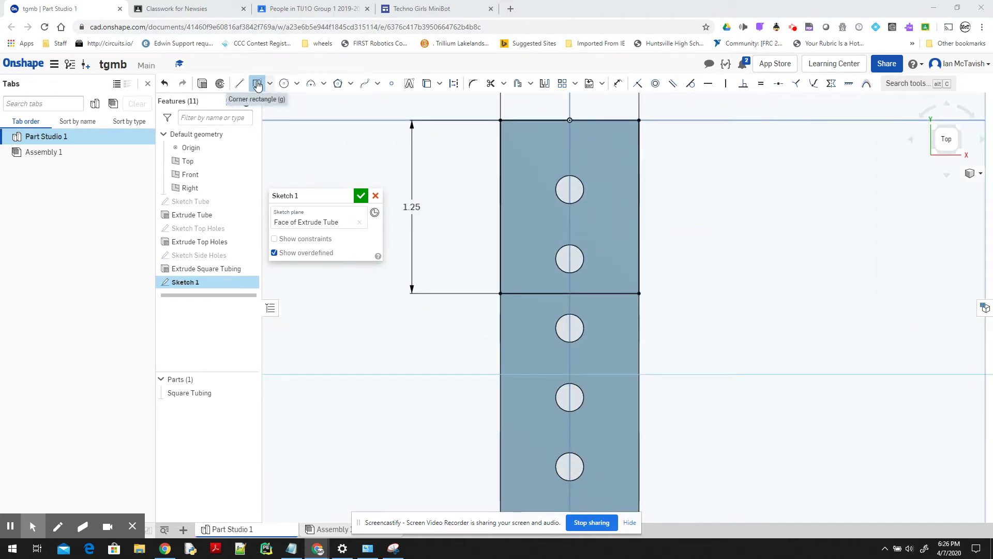
pyautogui.rightClick(582, 185)
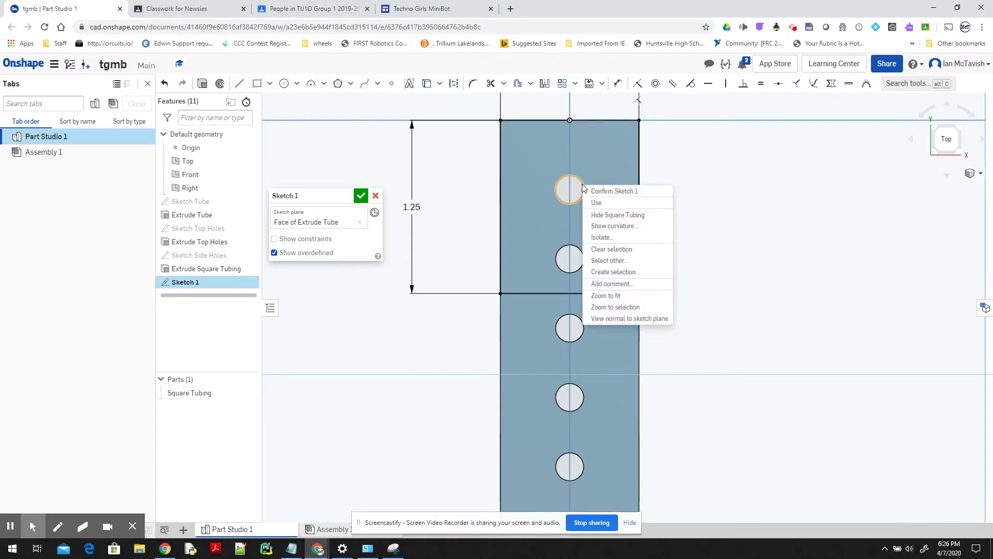
pyautogui.click(604, 204)
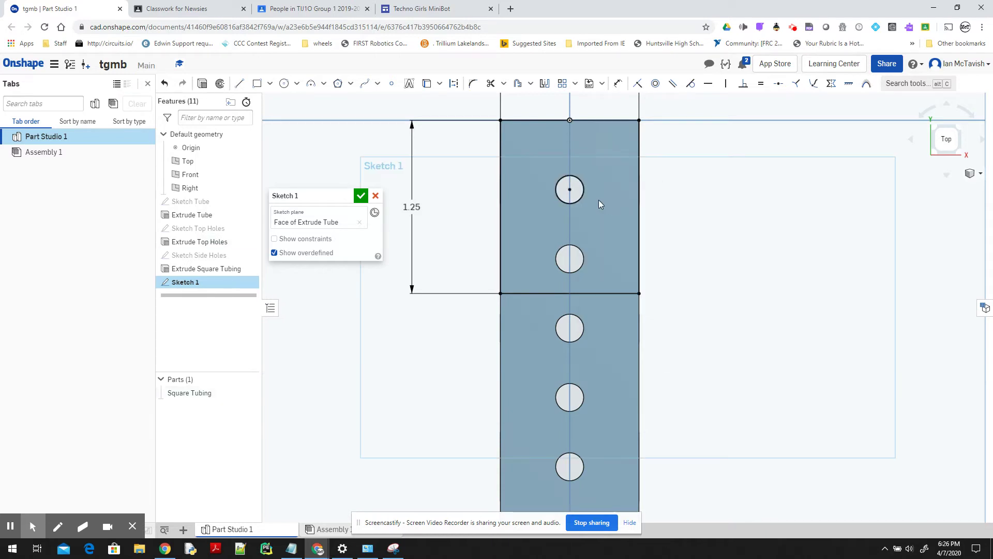
pyautogui.rightClick(579, 250)
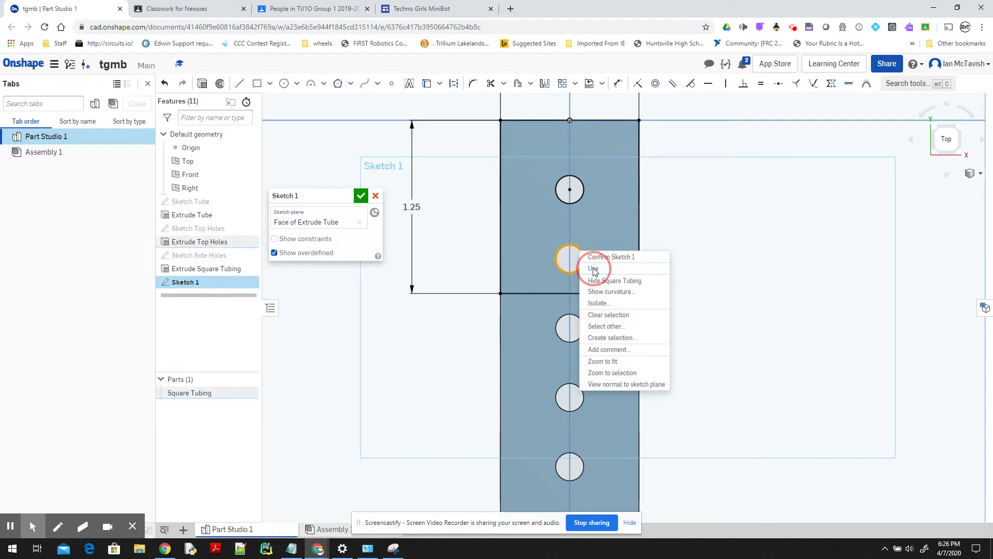
pyautogui.click(594, 269)
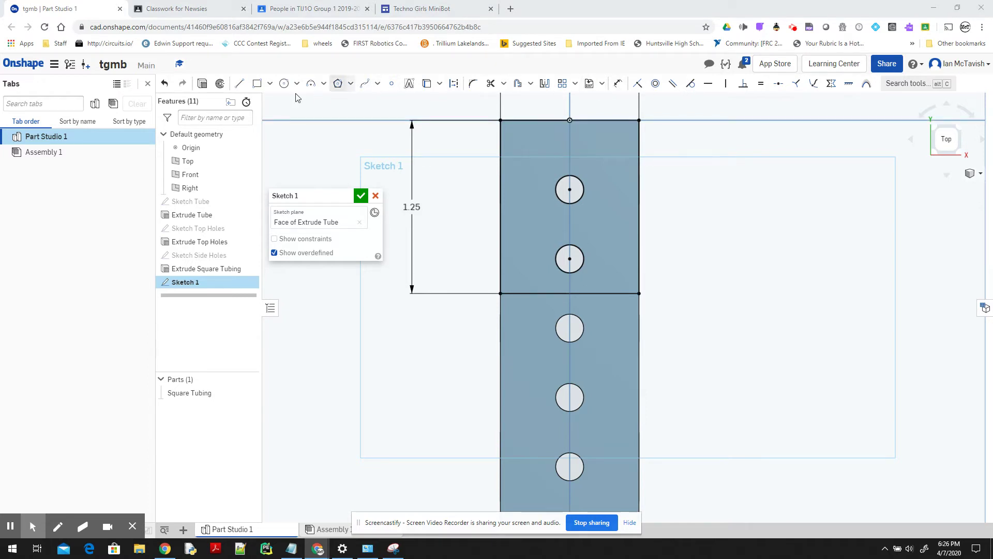
# Step: Sketch a second rectangle from the first one's outer end corner, extending 1.25 in sideways from the tube and 1 in along it
pyautogui.click(256, 85)
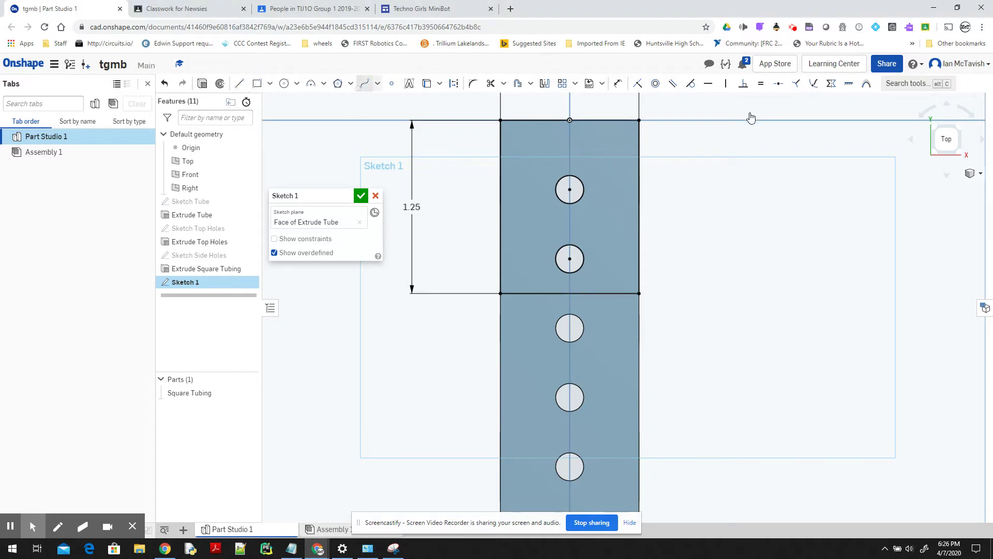
pyautogui.click(639, 120)
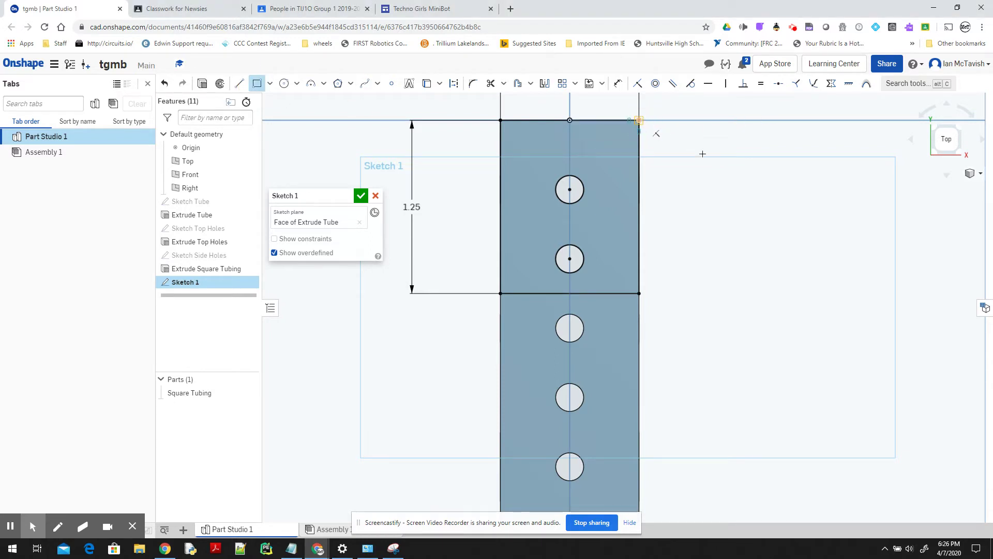
pyautogui.click(772, 196)
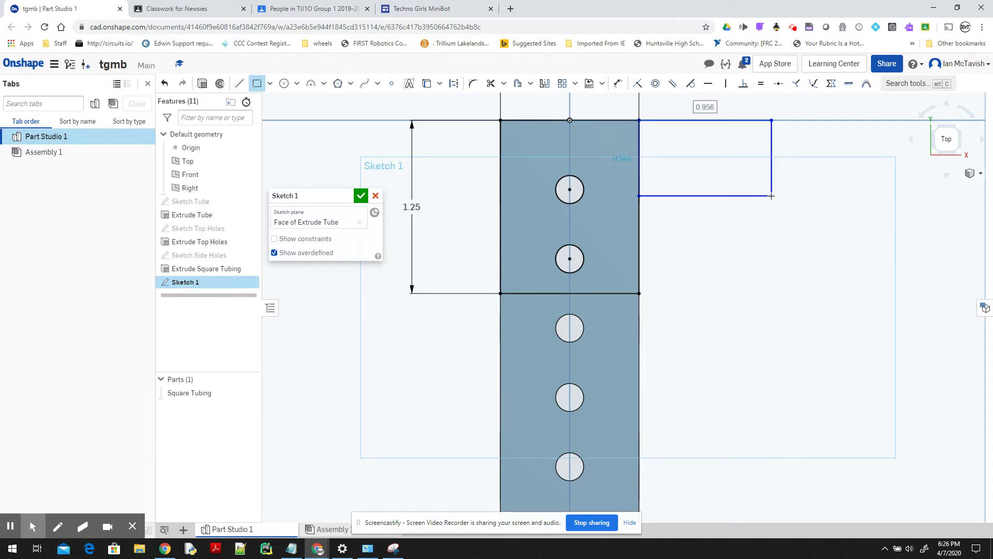
pyautogui.write('1')
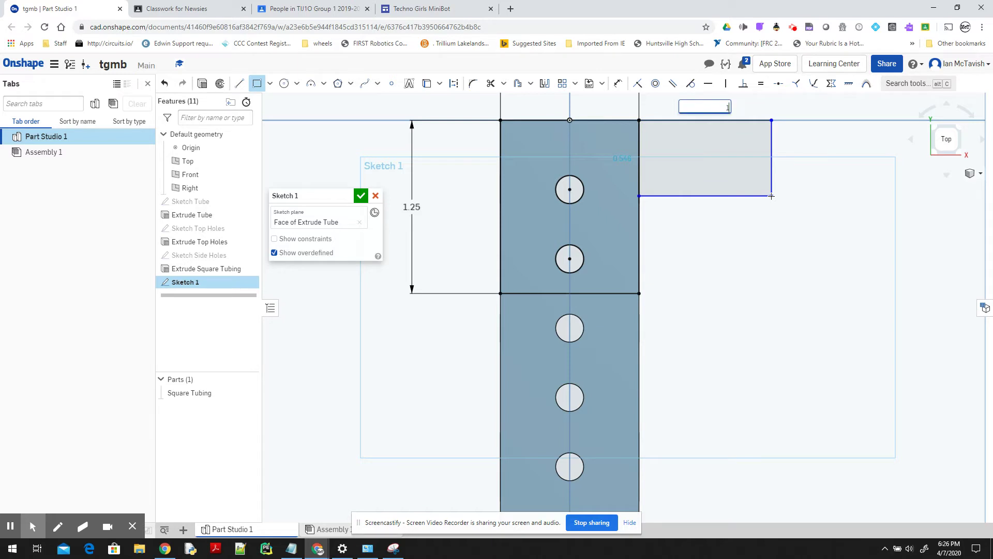
pyautogui.write('.25')
pyautogui.press('Return')
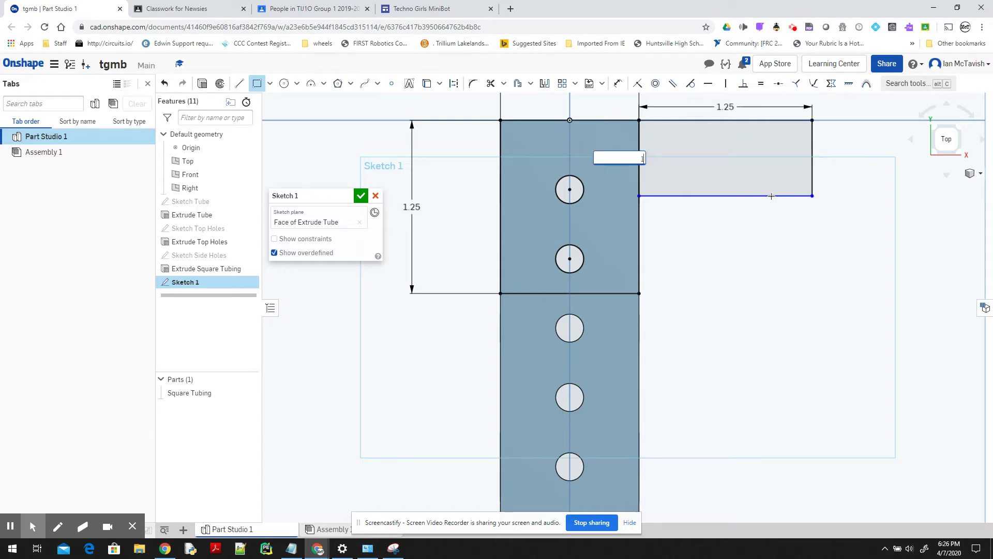
pyautogui.press('Return')
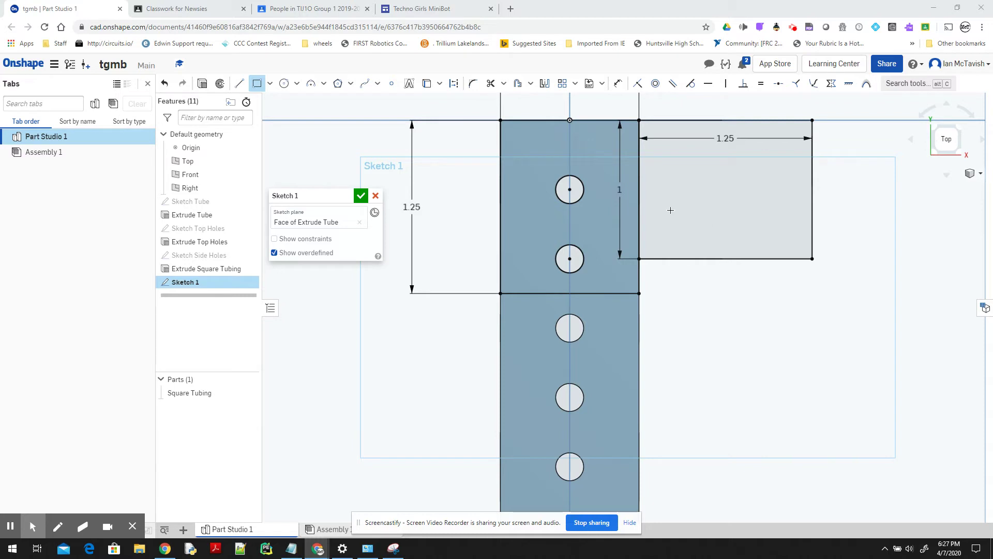
# Step: Finish the sketch and rename it Sketch L Gusset
pyautogui.click(361, 196)
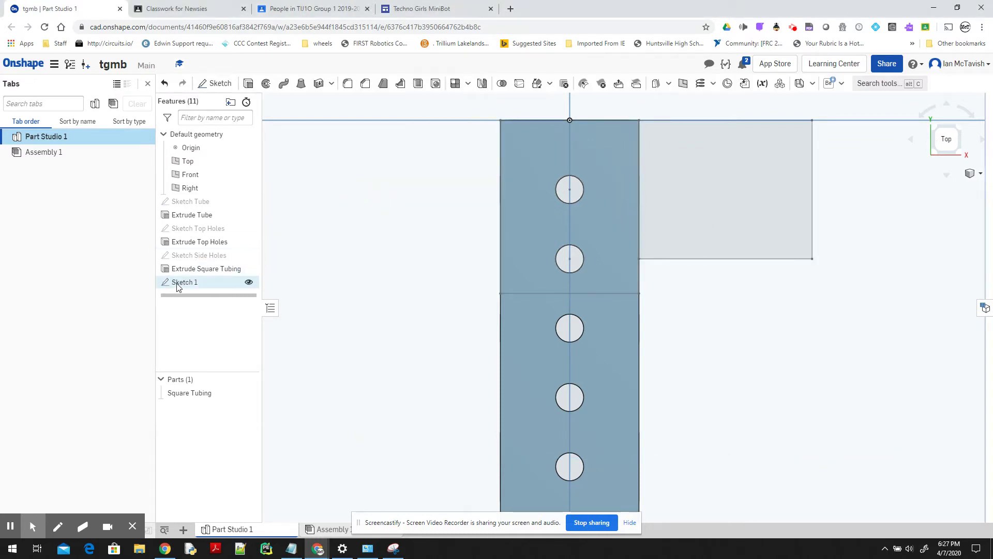
pyautogui.rightClick(202, 285)
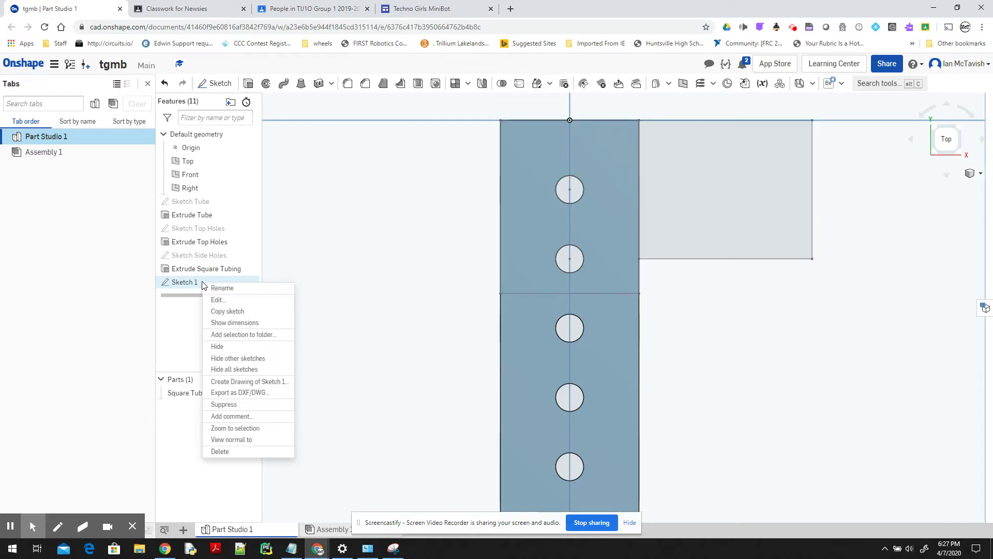
pyautogui.click(229, 295)
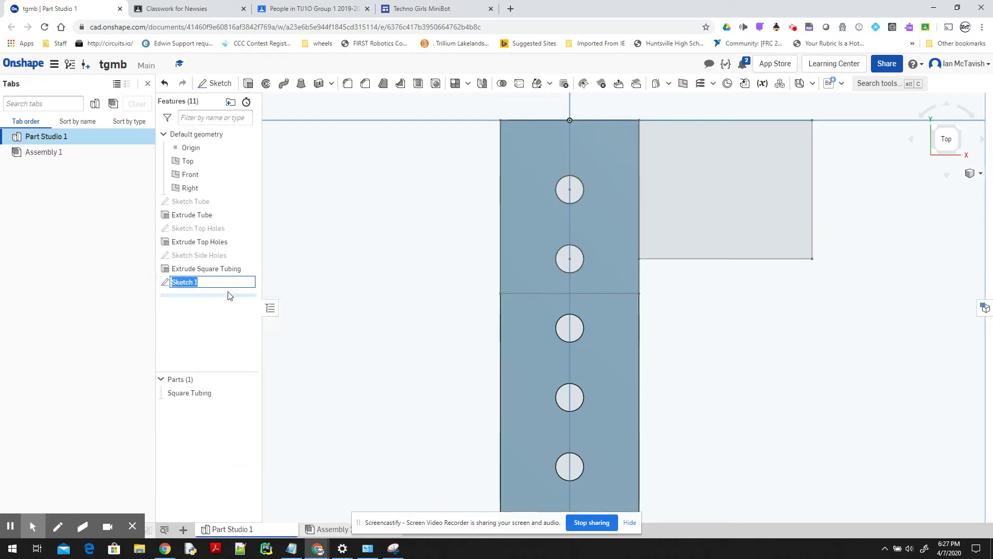
pyautogui.press('End')
pyautogui.press('BackSpace')
pyautogui.write('L Gusset')
pyautogui.press('Return')
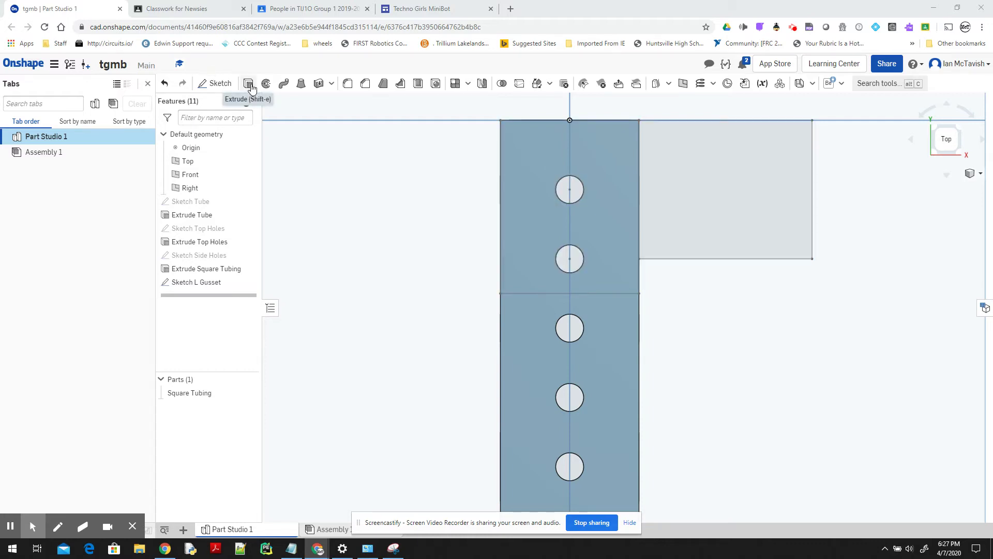
# Step: Extrude the L Gusset sketch 0.25 in as a new solid part
pyautogui.click(190, 284)
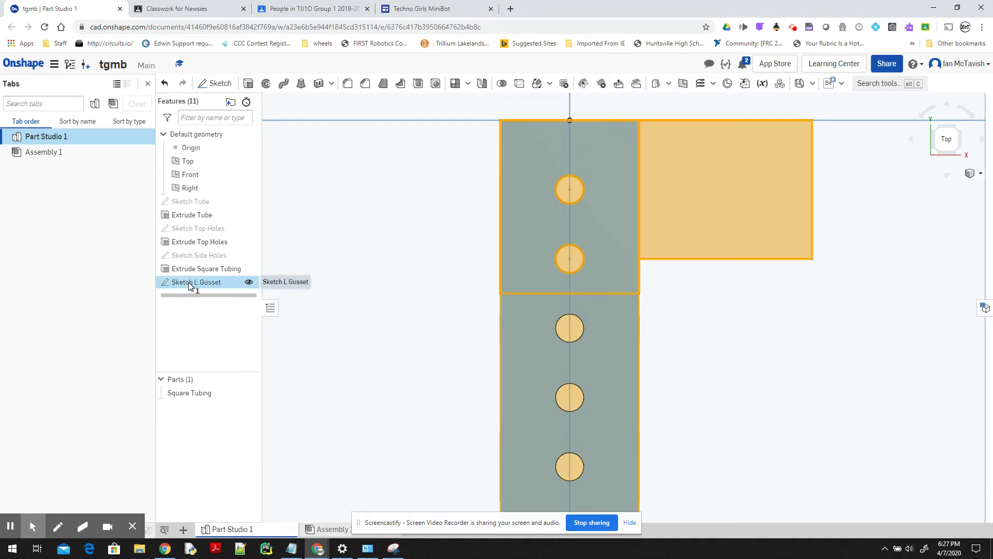
pyautogui.click(249, 83)
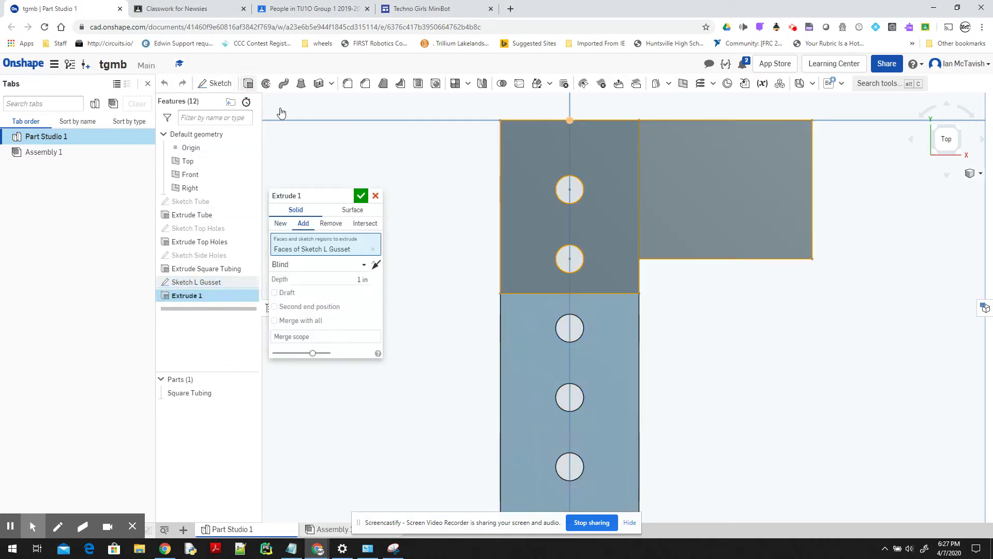
pyautogui.moveTo(415, 146); pyautogui.dragTo(417, 145, button='right')
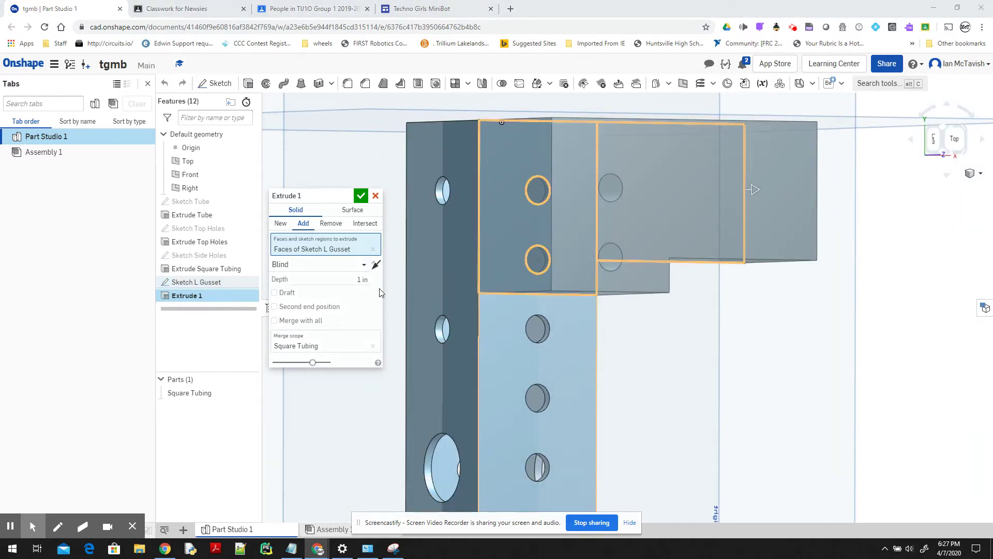
pyautogui.click(350, 284)
pyautogui.write('0.25')
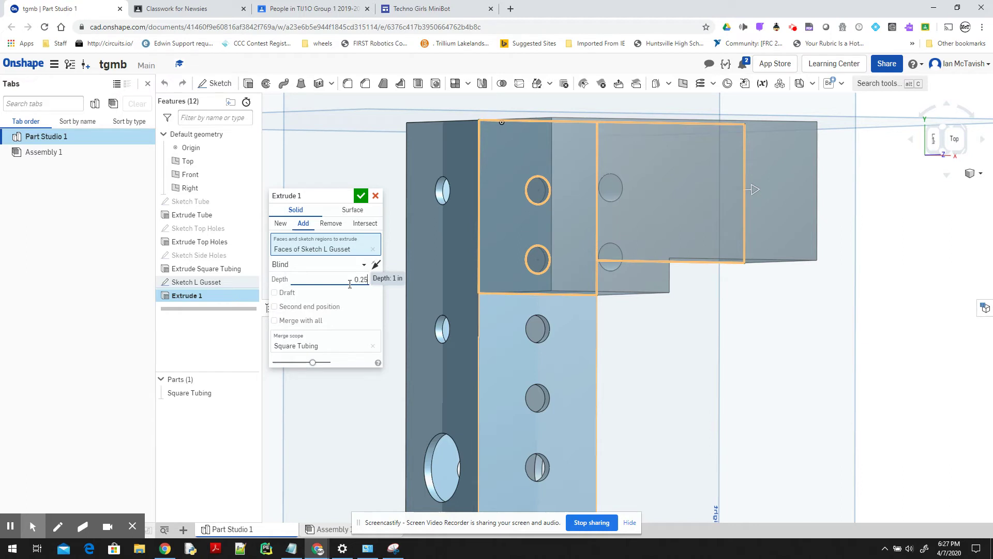
pyautogui.click(280, 226)
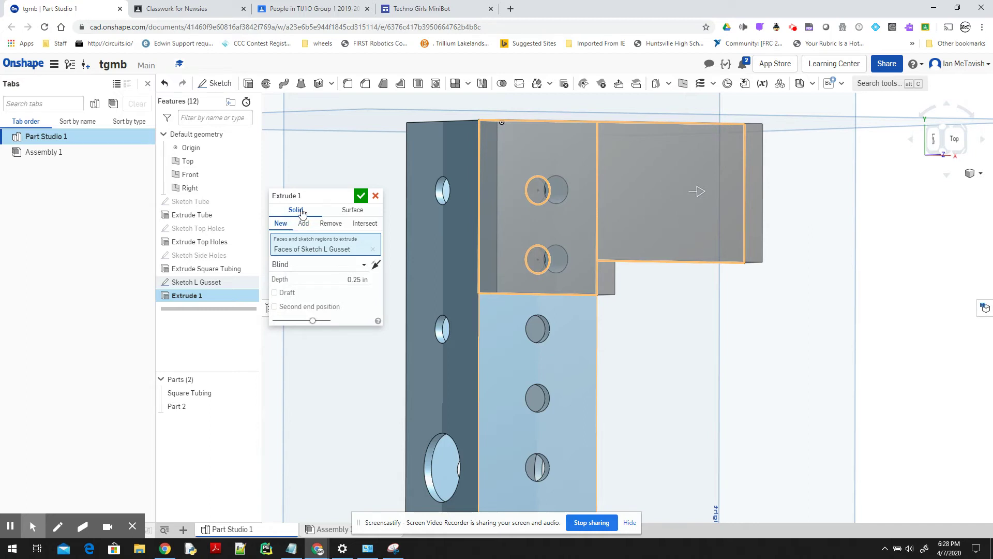
# Step: Name the extrusion Extrude L Gusset and accept it
pyautogui.click(336, 196)
pyautogui.click(325, 196)
pyautogui.press('BackSpace')
pyautogui.write('L Gusset')
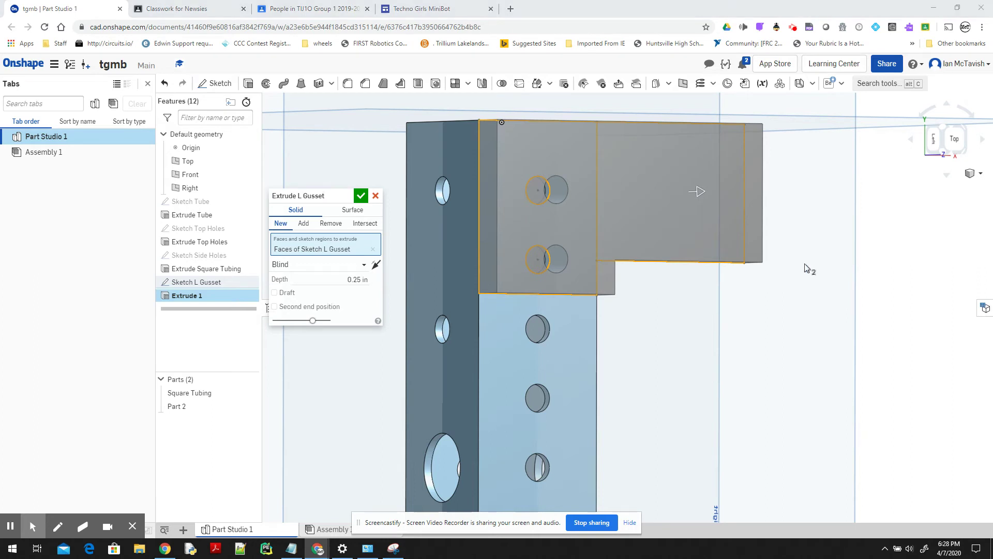
pyautogui.press('Return')
pyautogui.click(361, 196)
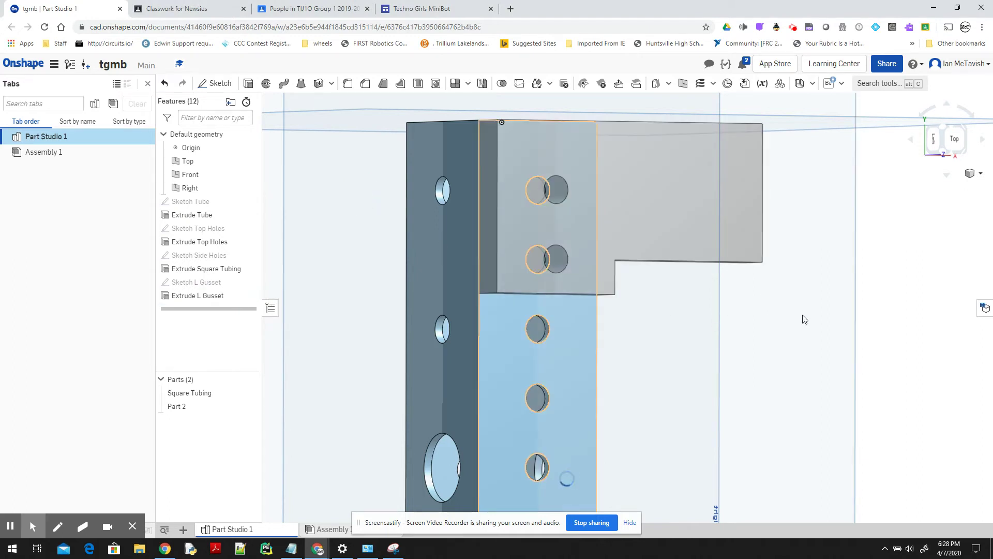
# Step: Open the properties of the new gusset part and name it L Gusset
pyautogui.moveTo(797, 316); pyautogui.dragTo(778, 312, button='right')
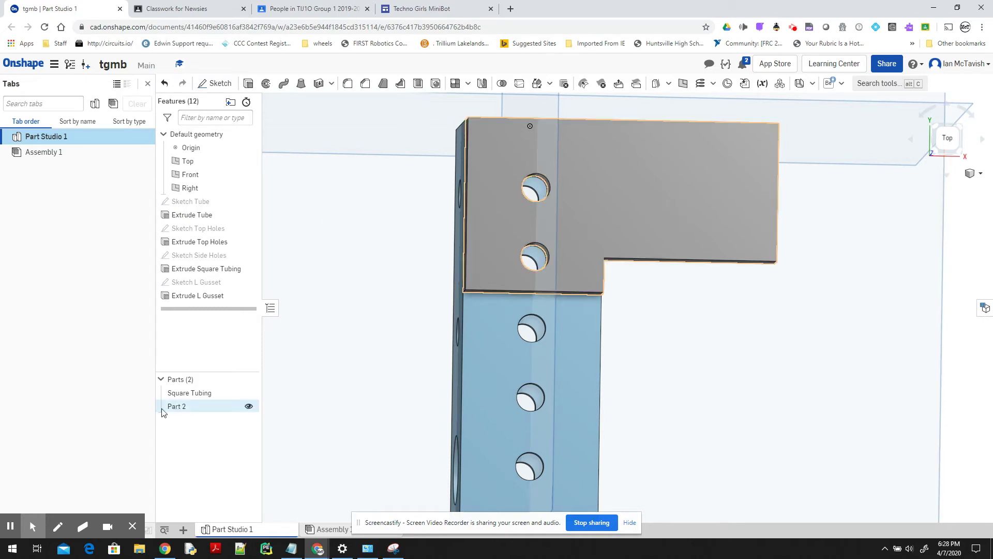
pyautogui.click(183, 410)
pyautogui.rightClick(183, 410)
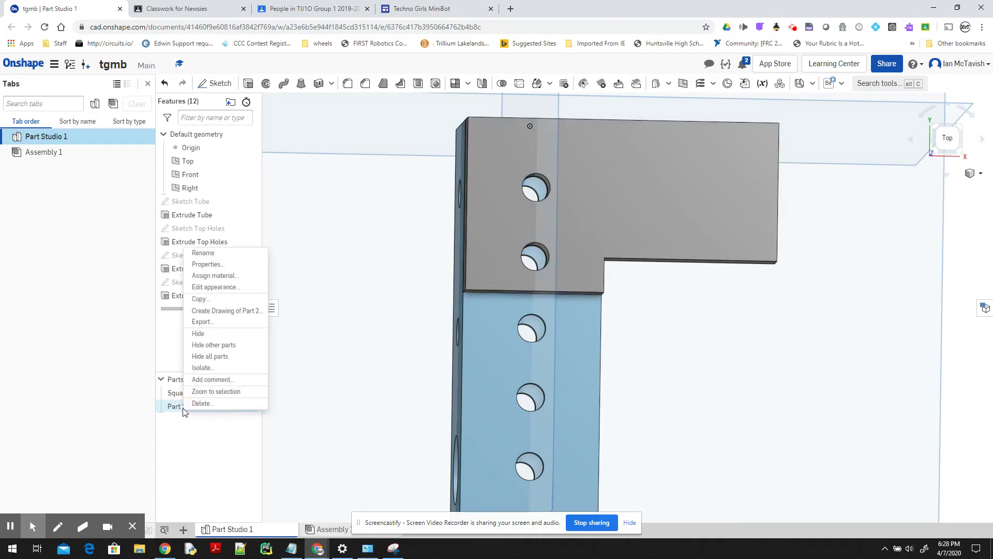
pyautogui.click(216, 269)
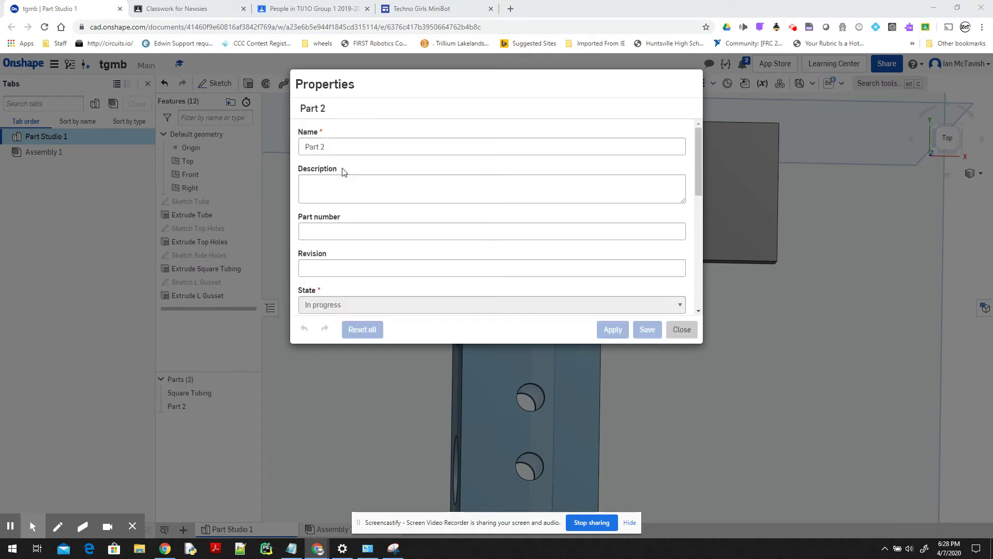
pyautogui.click(122, 140)
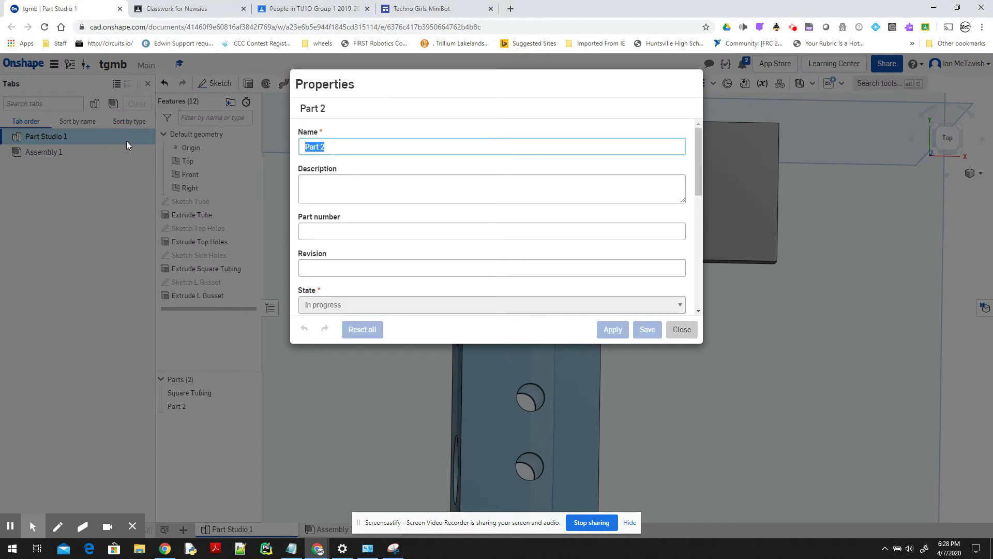
pyautogui.write('L Gusset')
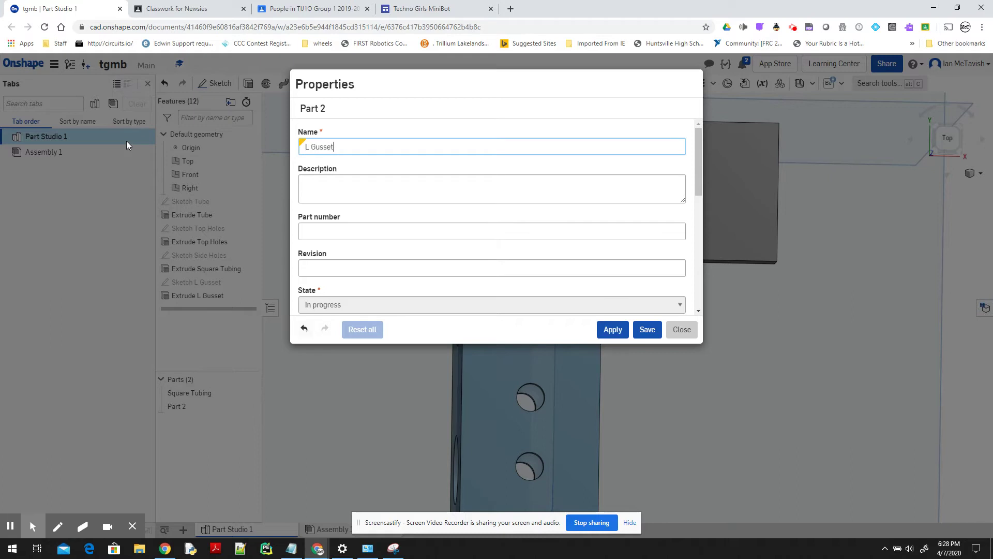
# Step: Set the L Gusset's part number to TGMBP01-02 and save its properties
pyautogui.click(337, 231)
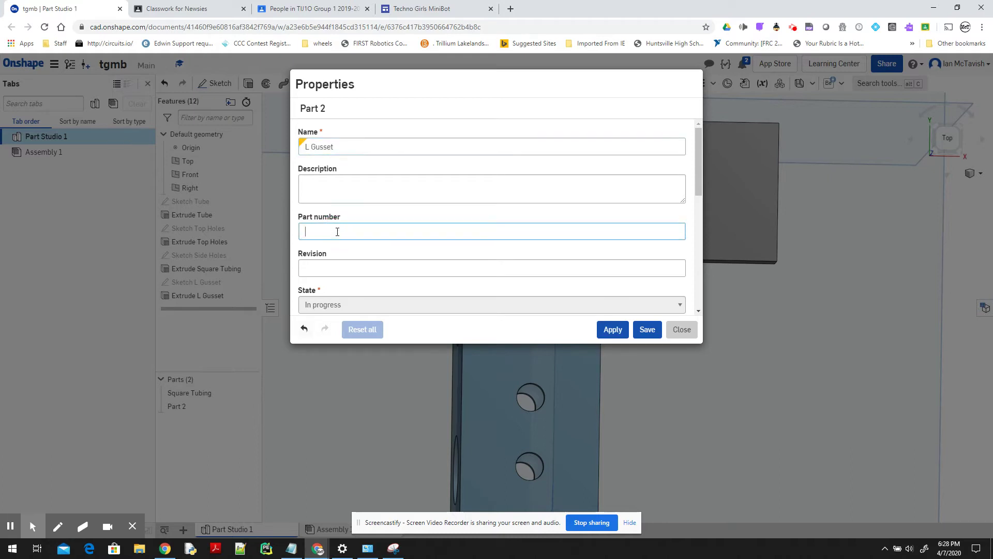
pyautogui.write('TG')
pyautogui.write('NB')
pyautogui.press('BackSpace')
pyautogui.press('BackSpace')
pyautogui.write('MB')
pyautogui.write('P01-02')
pyautogui.click(650, 331)
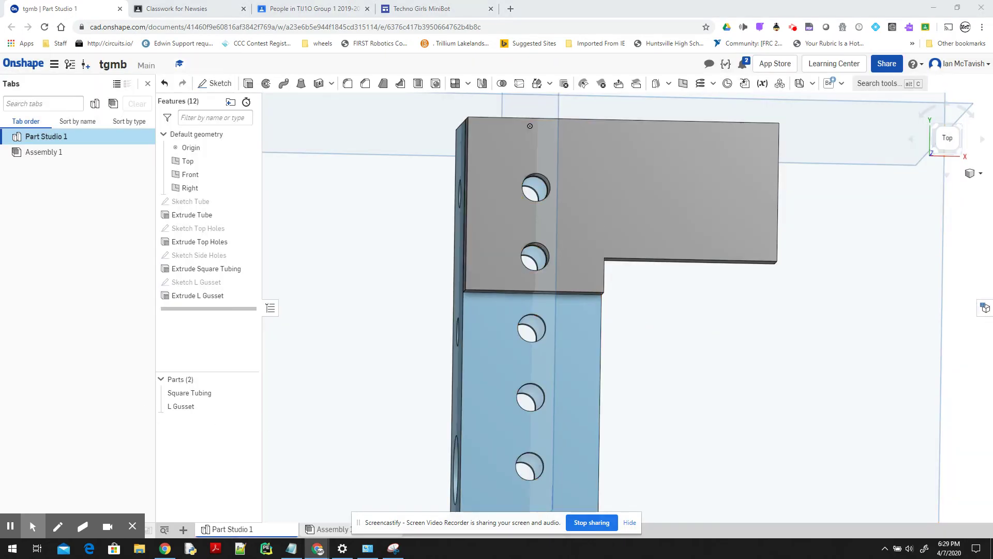
# Step: Assign Polycarbonate from the Onshape Material Library to the L Gusset part
pyautogui.rightClick(201, 407)
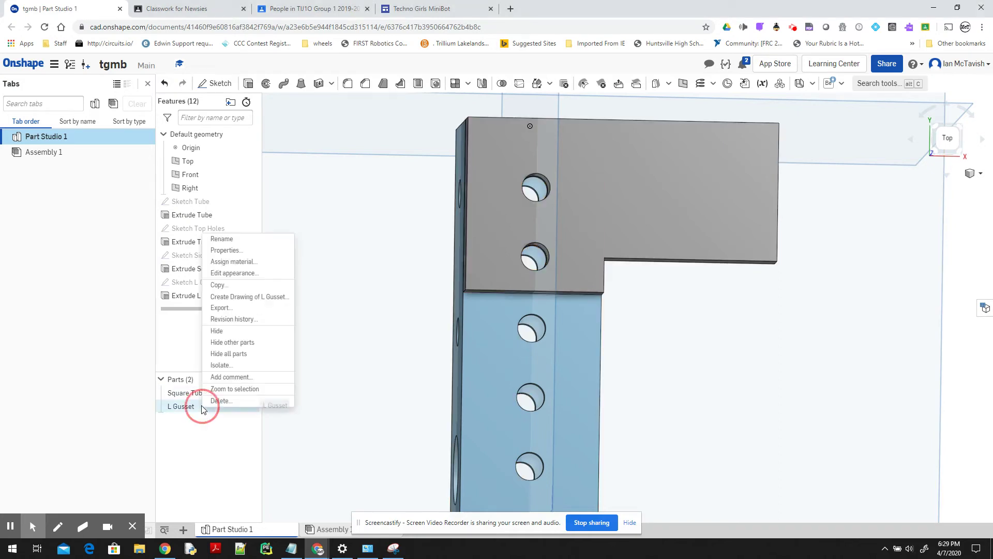
pyautogui.click(251, 263)
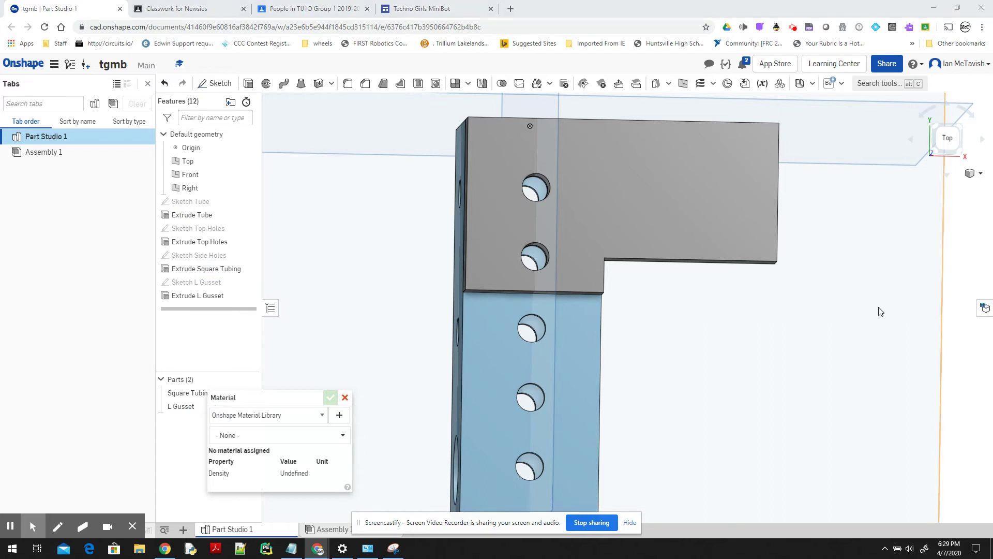
pyautogui.click(343, 436)
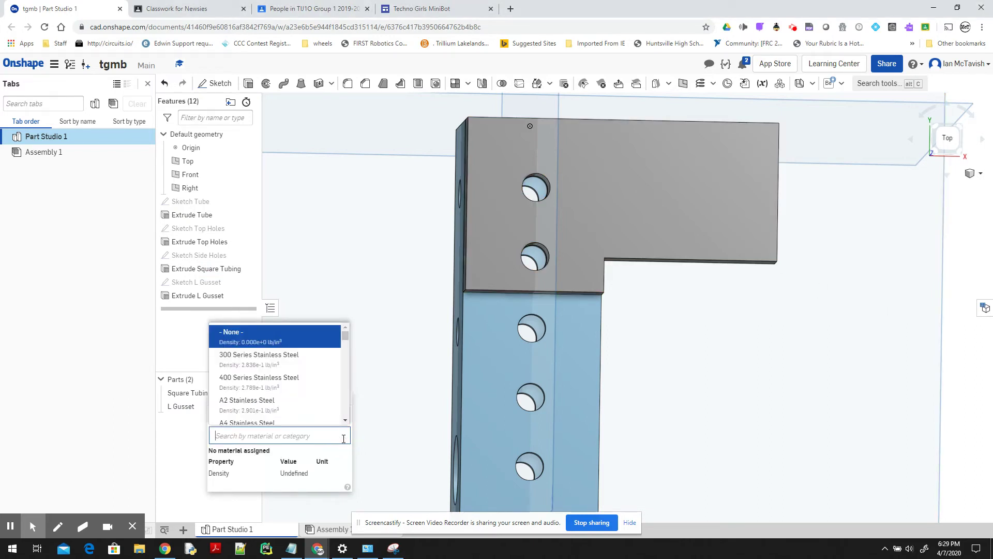
pyautogui.write('POL')
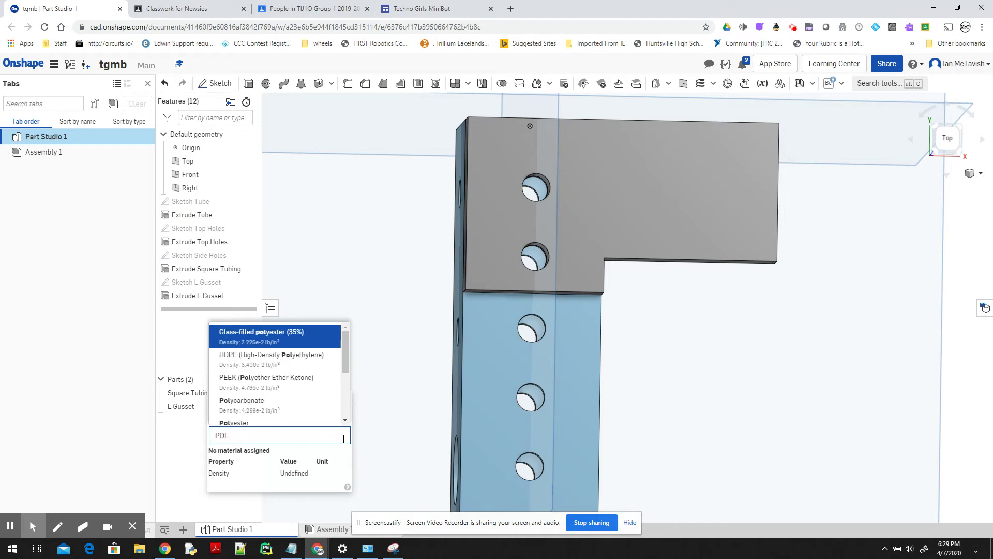
pyautogui.write('Y')
pyautogui.press('Down')
pyautogui.press('Down')
pyautogui.press('Down')
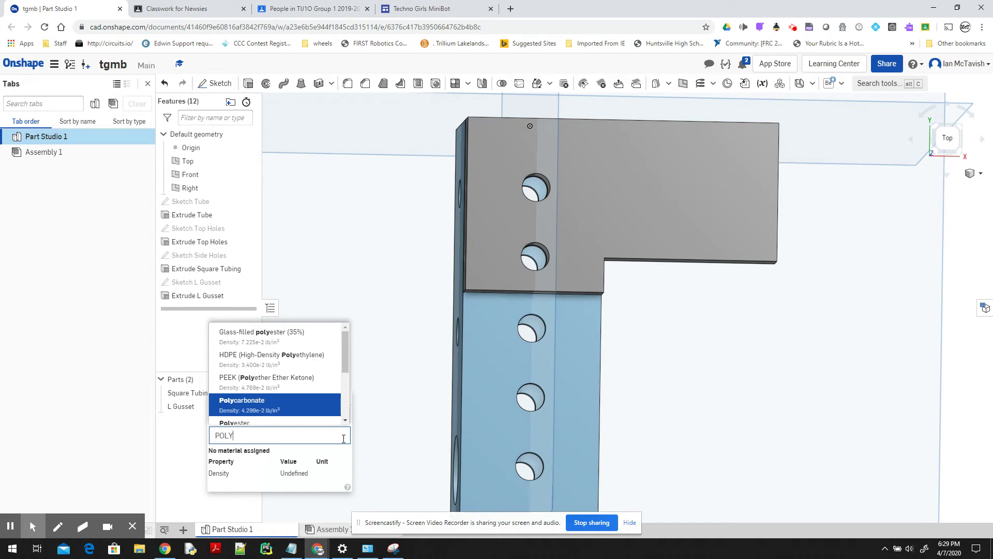
pyautogui.click(260, 406)
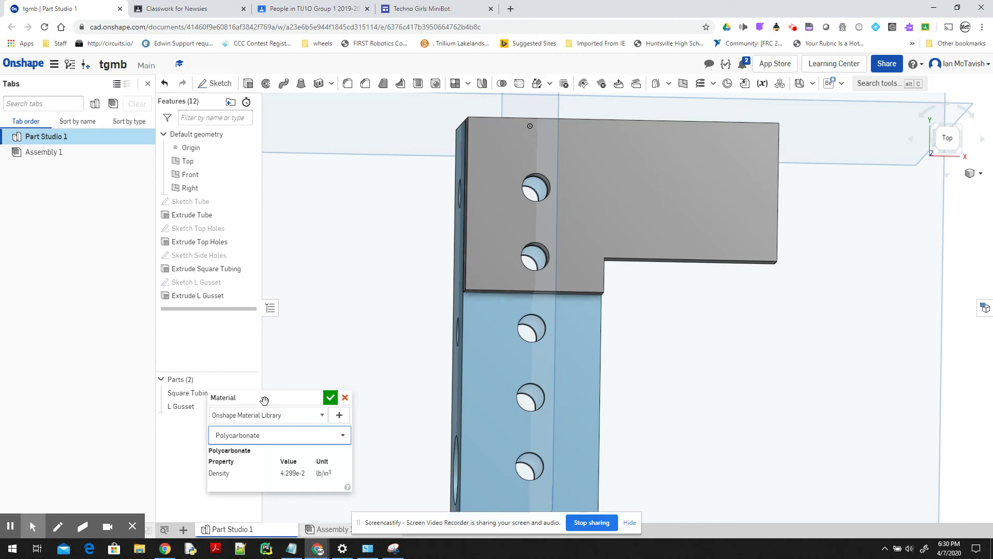
pyautogui.click(331, 397)
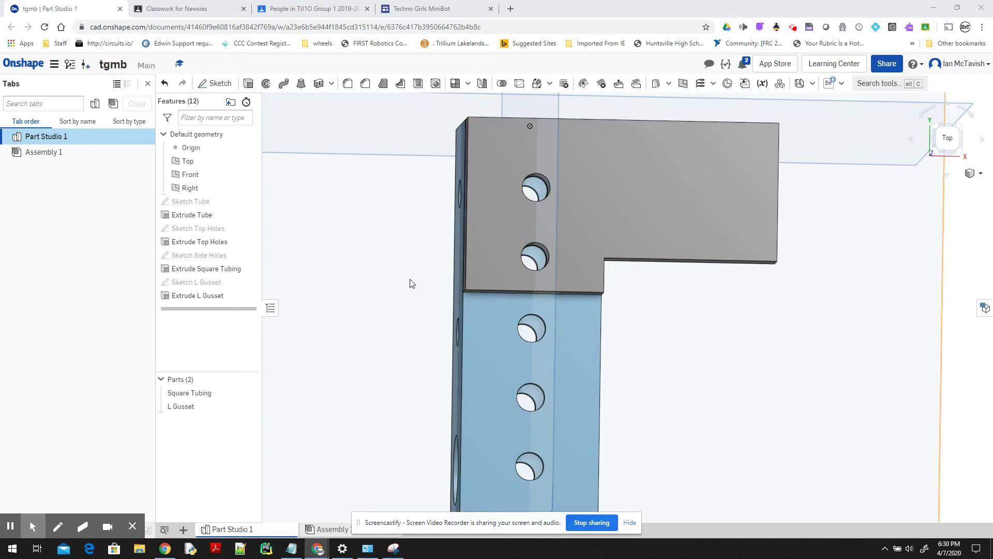
# Step: Start a sketch on the tube's front face and draw a rectangle 1 in wide across the tube and 2.5 in long, below the L gusset
pyautogui.scroll(-4, 411, 283)
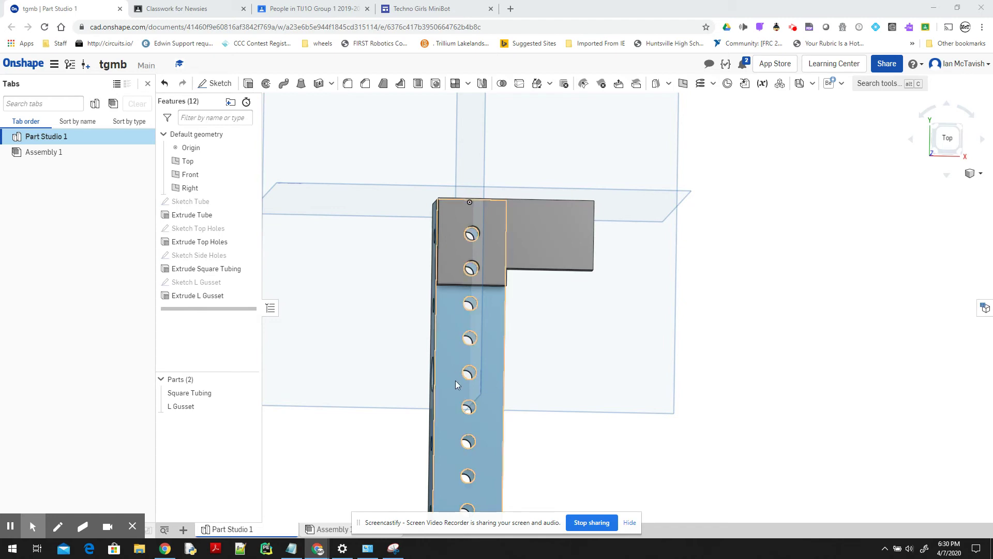
pyautogui.click(489, 391)
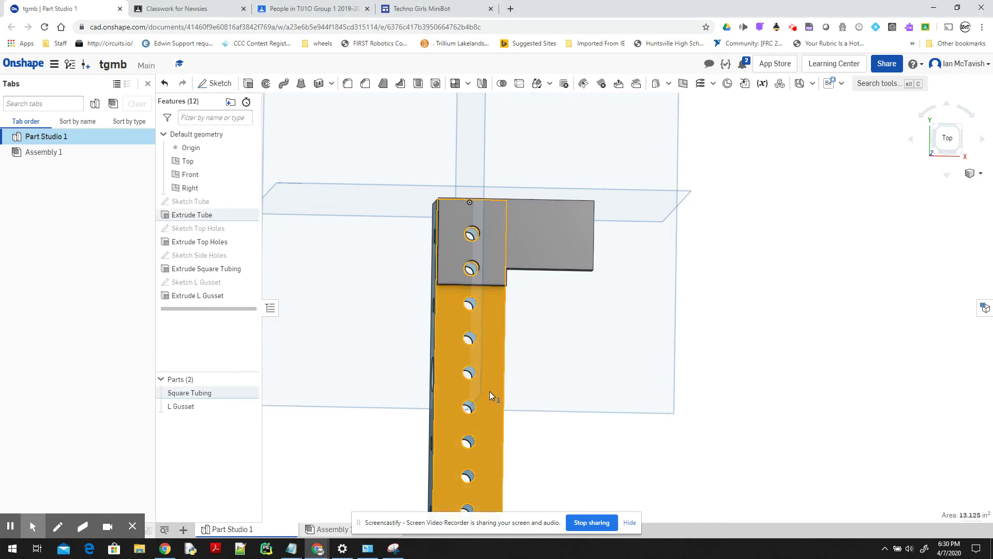
pyautogui.click(216, 85)
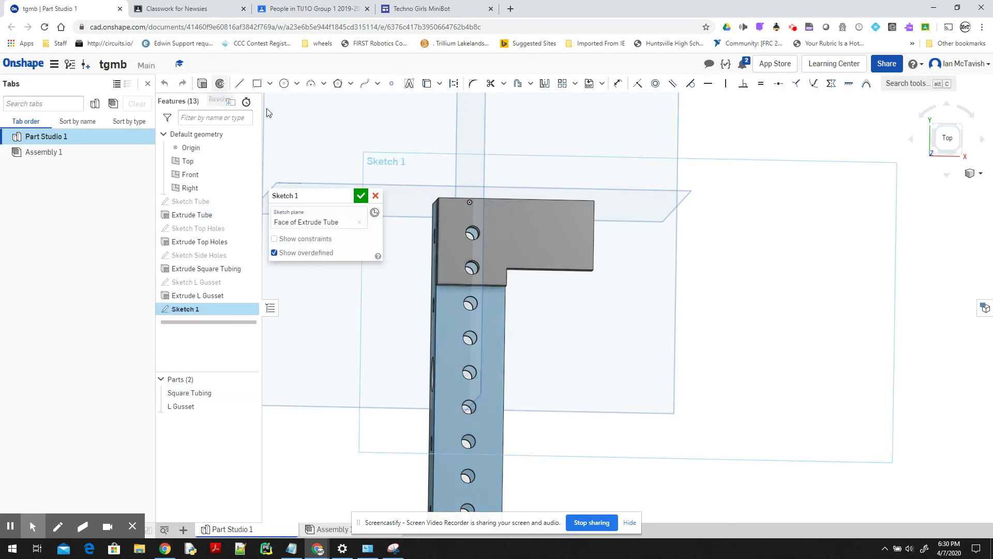
pyautogui.click(257, 83)
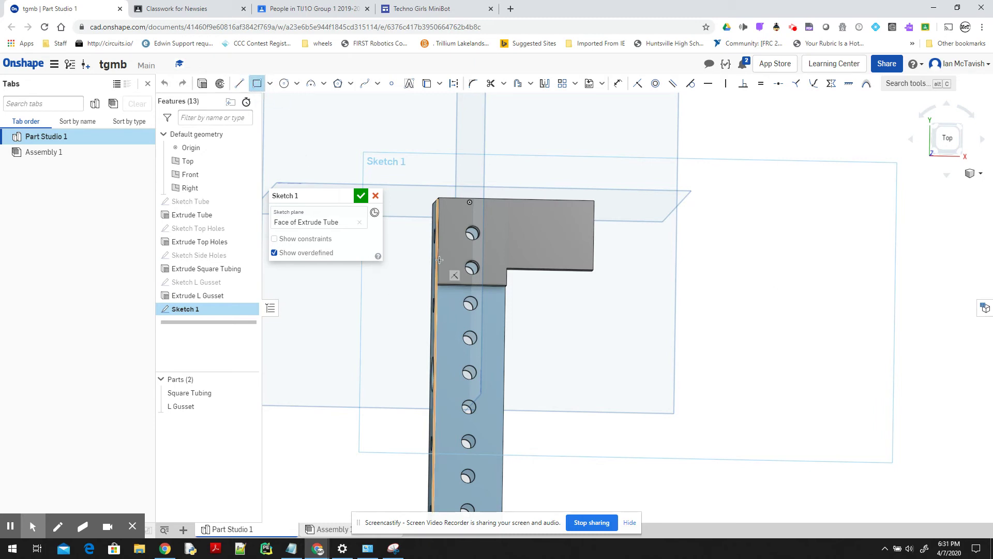
pyautogui.press('n')
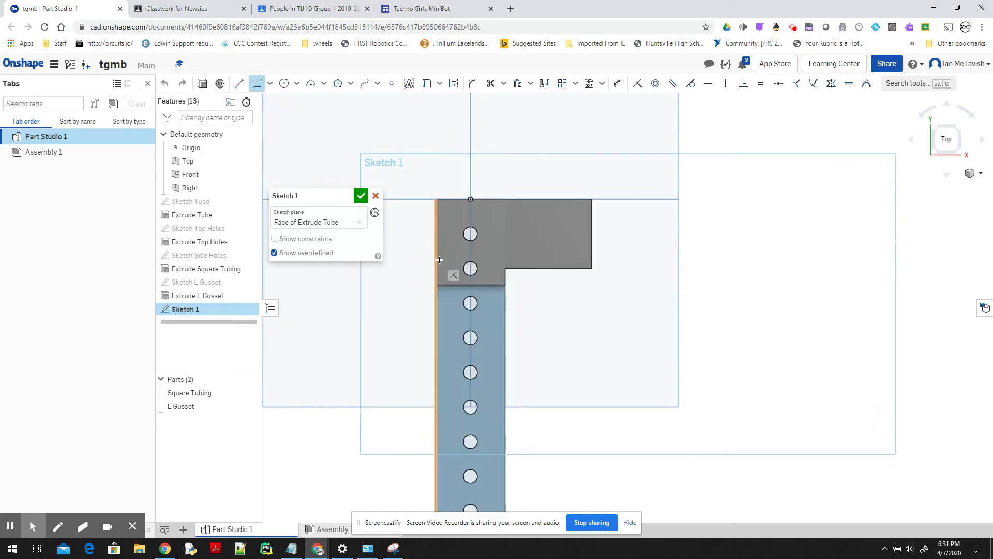
pyautogui.click(435, 355)
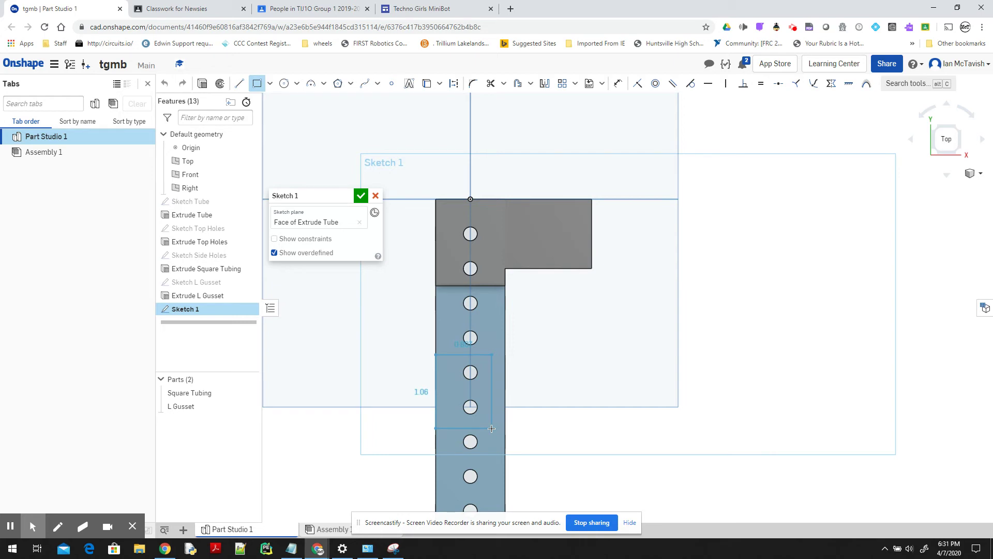
pyautogui.click(491, 428)
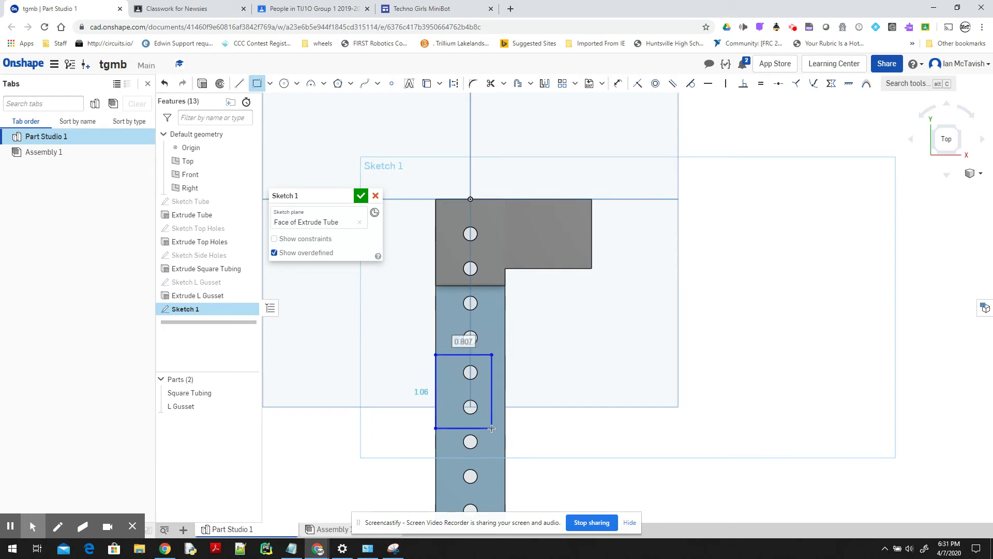
pyautogui.write('1')
pyautogui.press('Return')
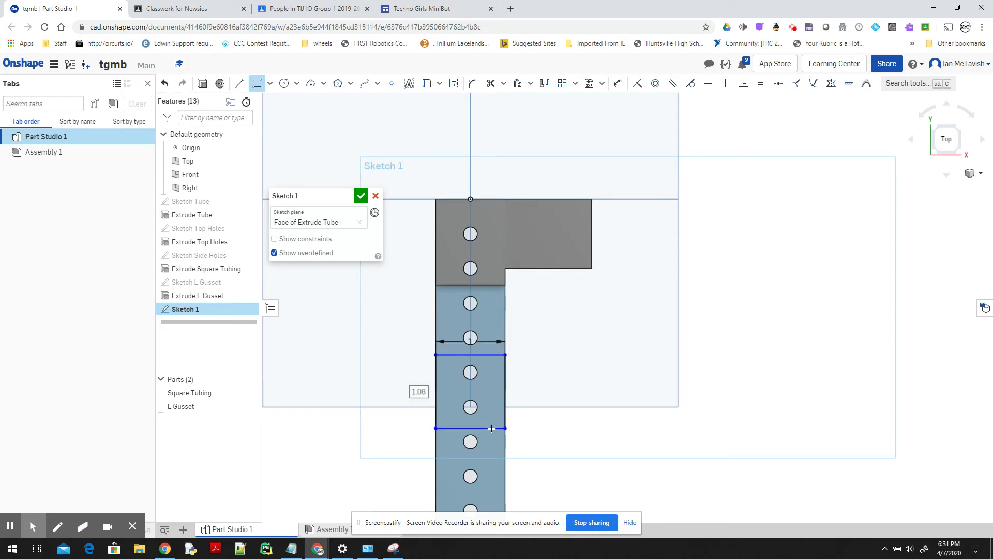
pyautogui.write('1.5')
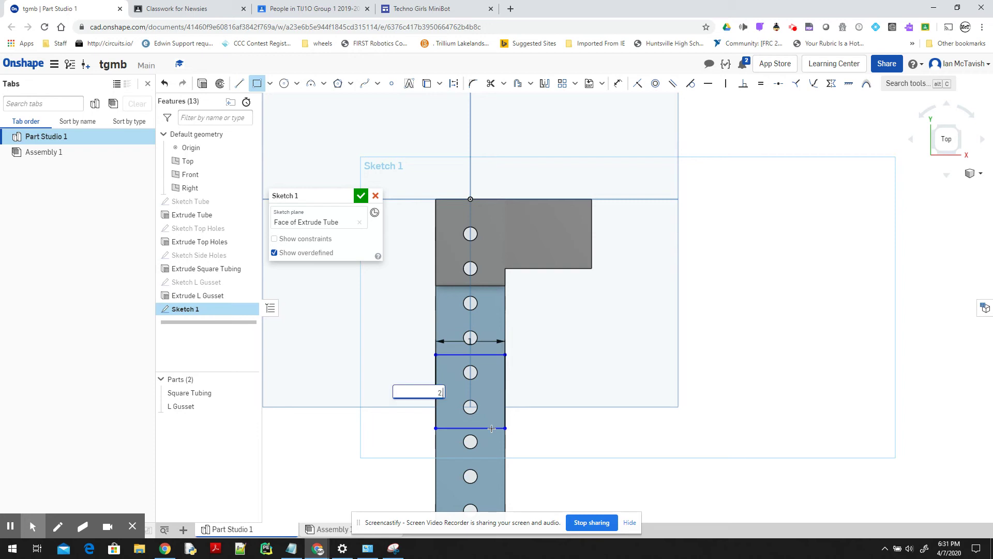
pyautogui.press('Return')
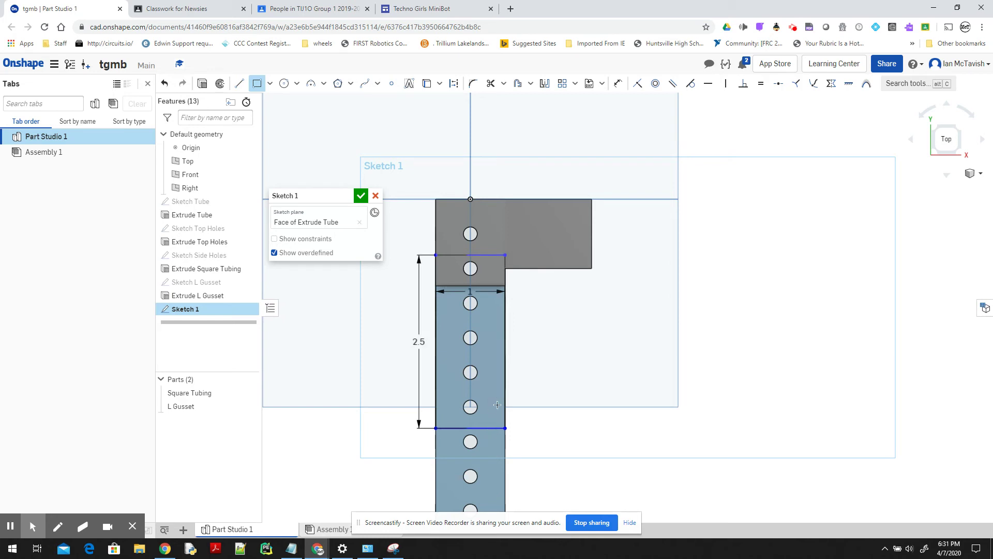
pyautogui.click(256, 82)
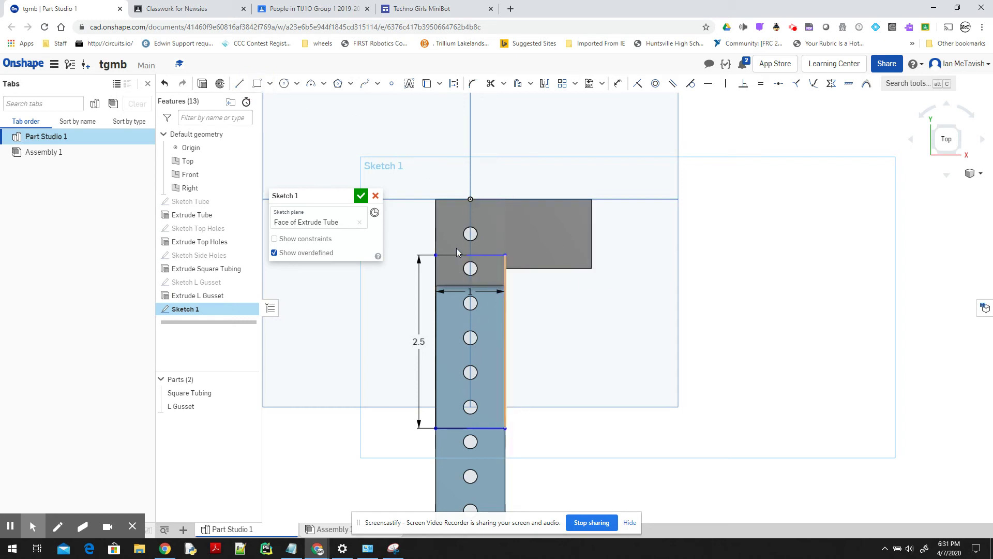
# Step: Dimension the rectangle's upper edge 2.25 in from the tube's top edge
pyautogui.click(615, 84)
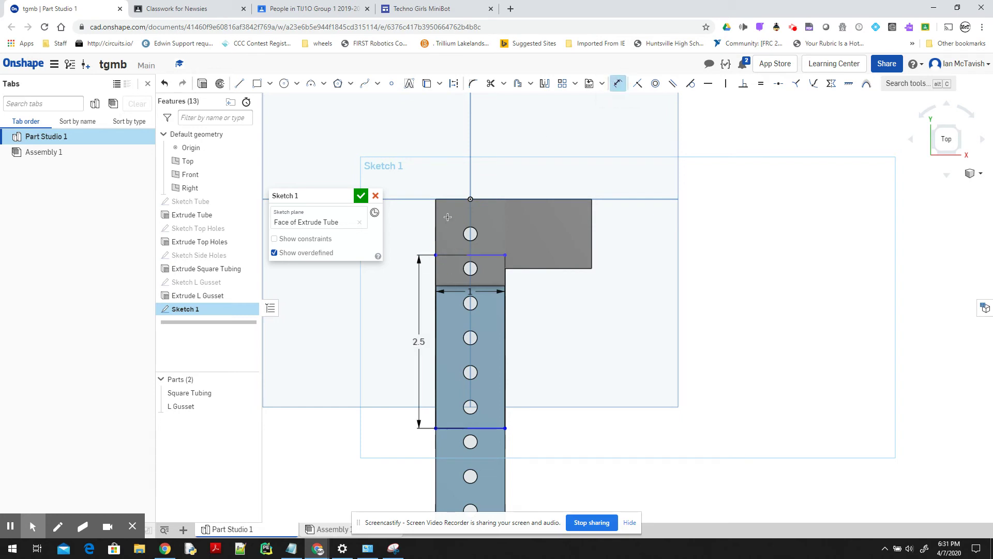
pyautogui.click(454, 199)
pyautogui.click(333, 296)
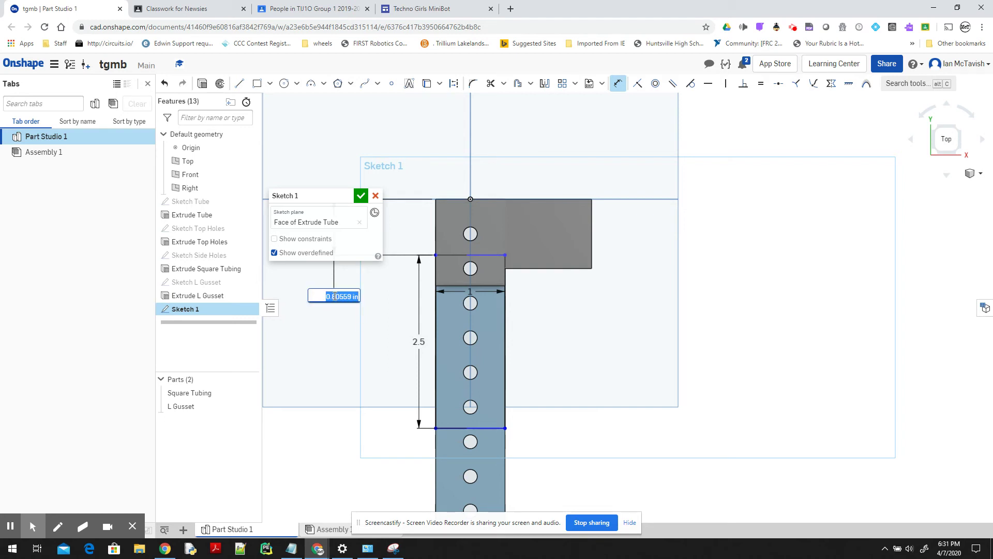
pyautogui.click(618, 83)
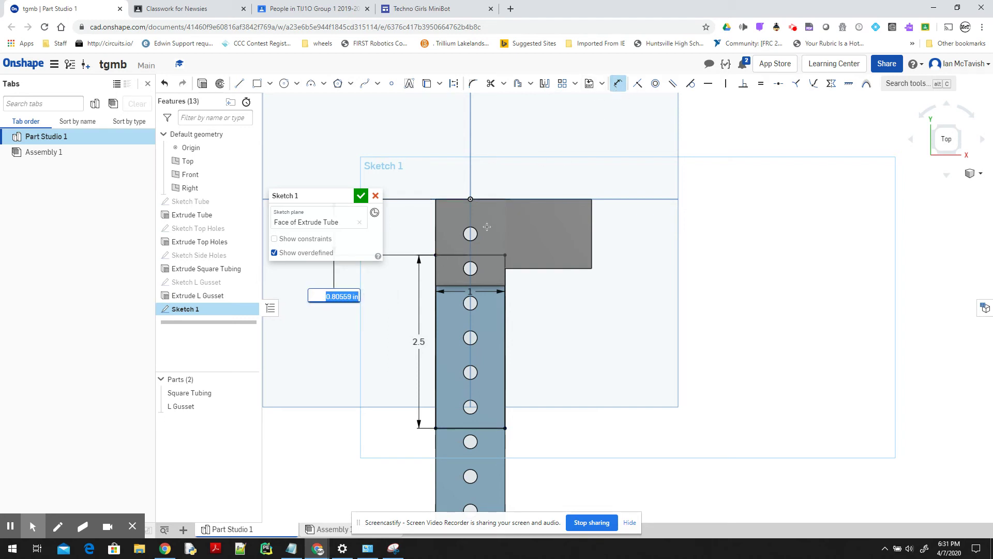
pyautogui.click(474, 257)
pyautogui.write('2.2')
pyautogui.press('Escape')
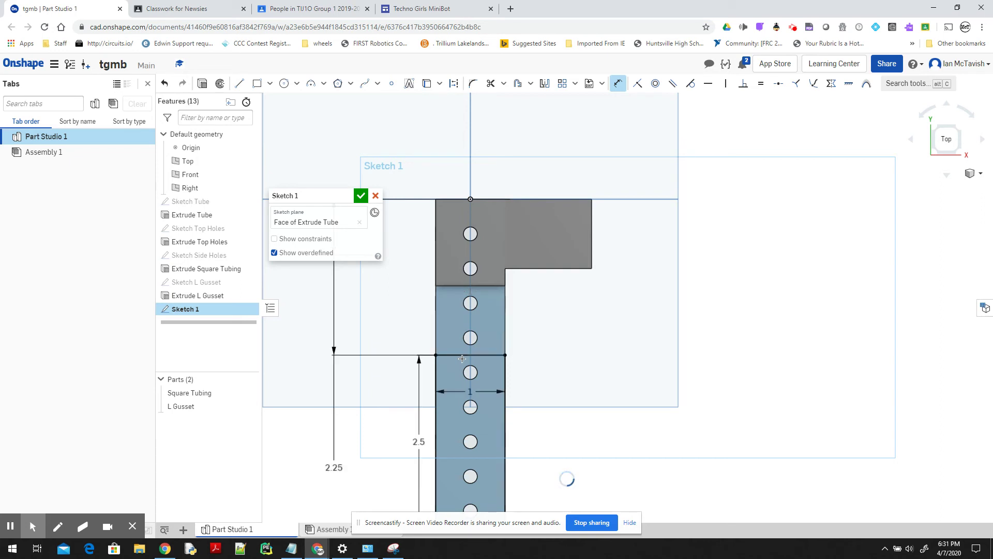
pyautogui.scroll(-3, 528, 401)
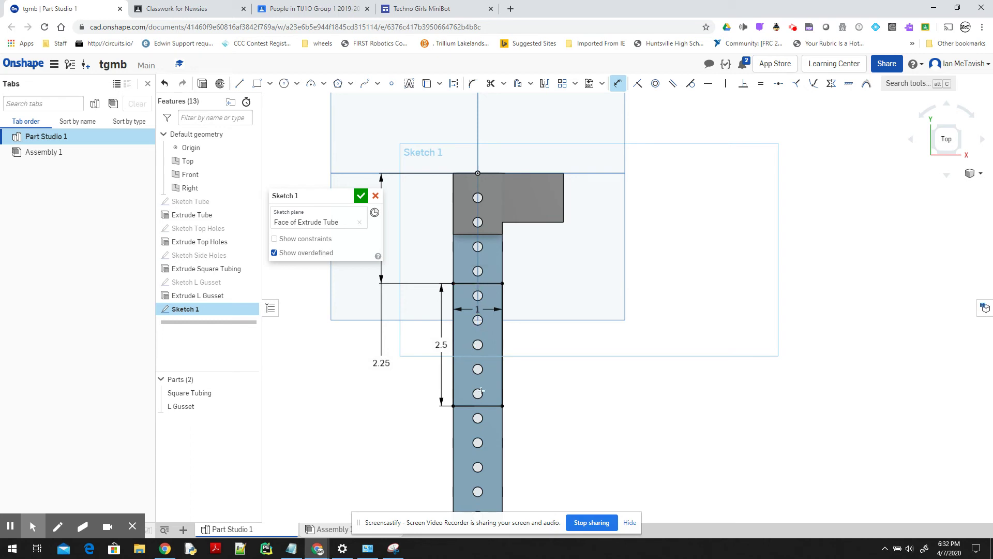
pyautogui.click(620, 86)
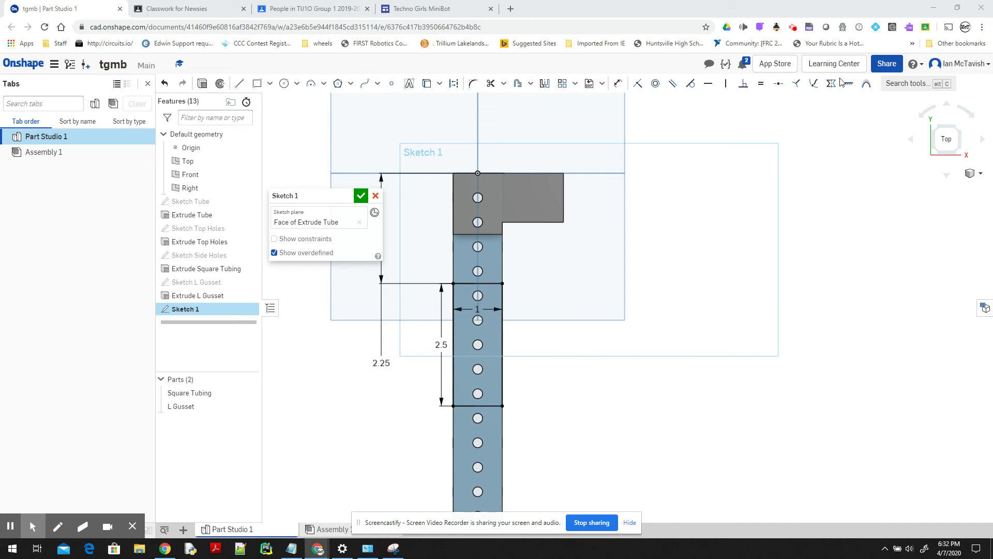
# Step: Draw a rectangle 1.25 in wide and 1 in high extending outward from the tall rectangle's right edge
pyautogui.click(257, 83)
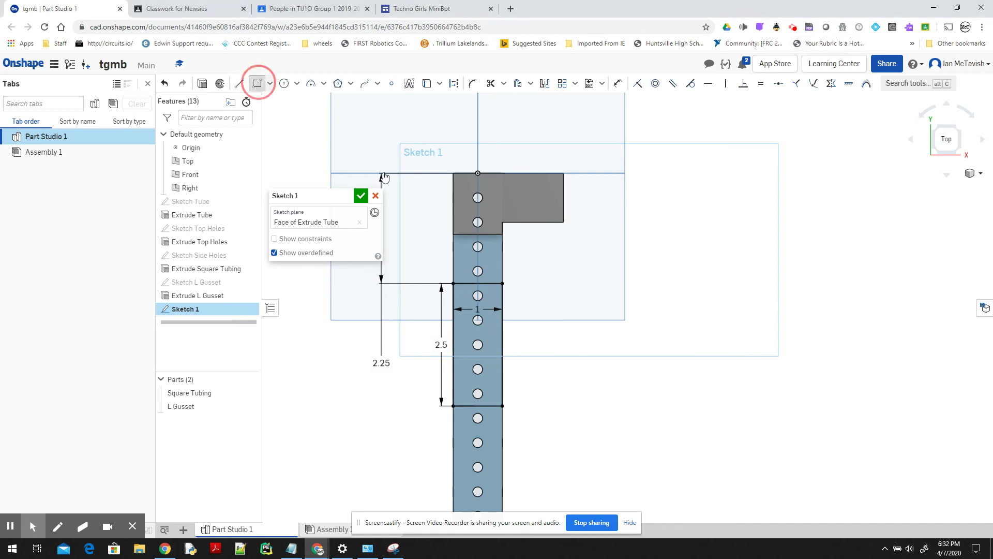
pyautogui.click(503, 327)
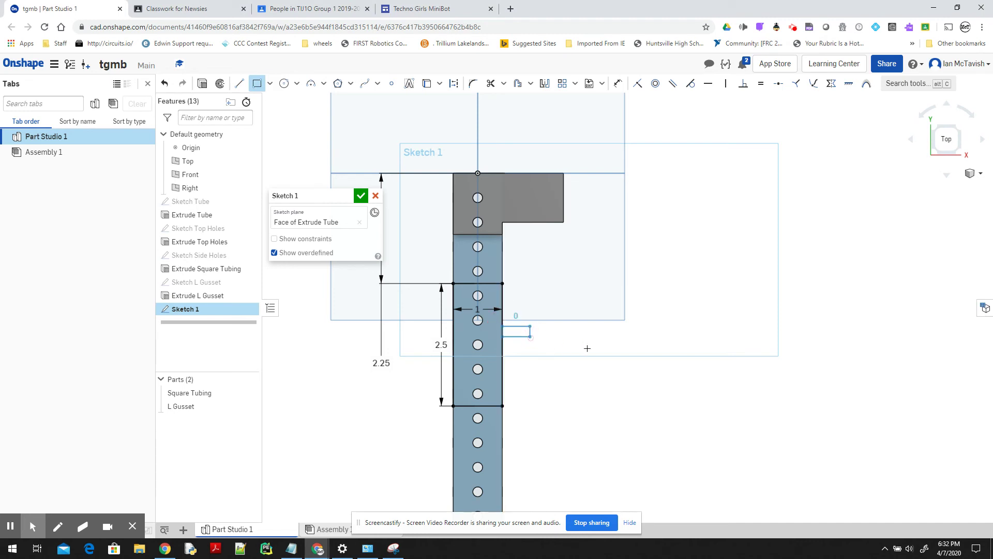
pyautogui.click(589, 348)
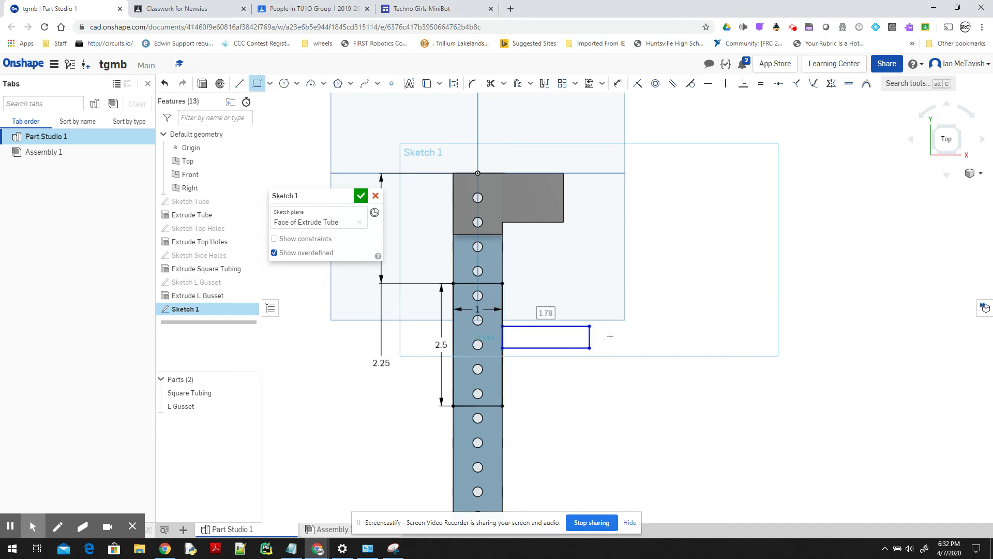
pyautogui.write('1.25')
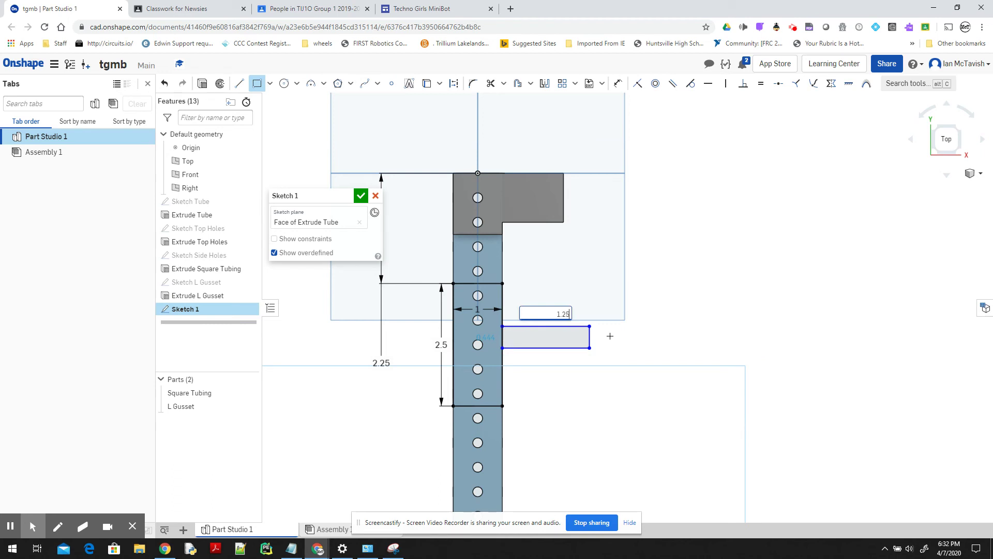
pyautogui.press('Tab')
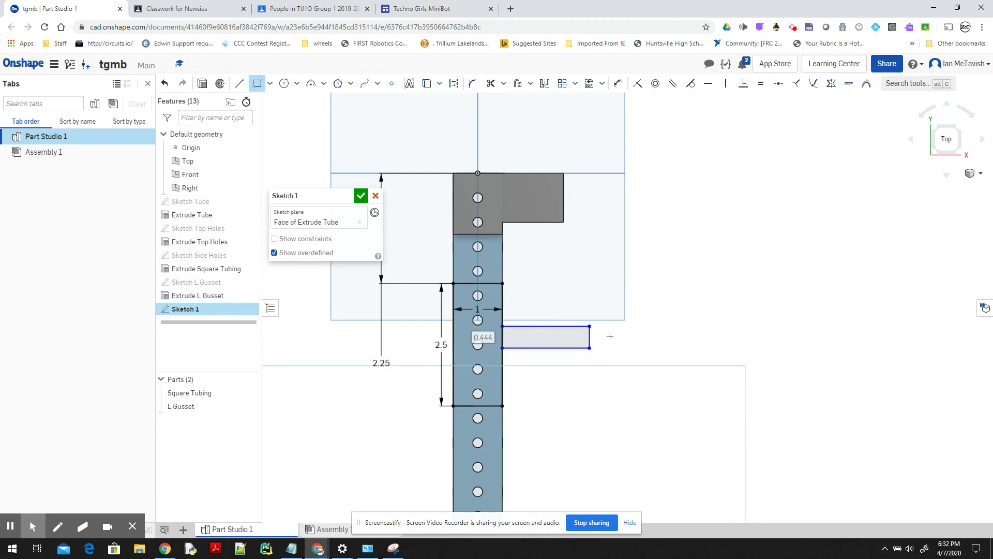
pyautogui.press('Escape')
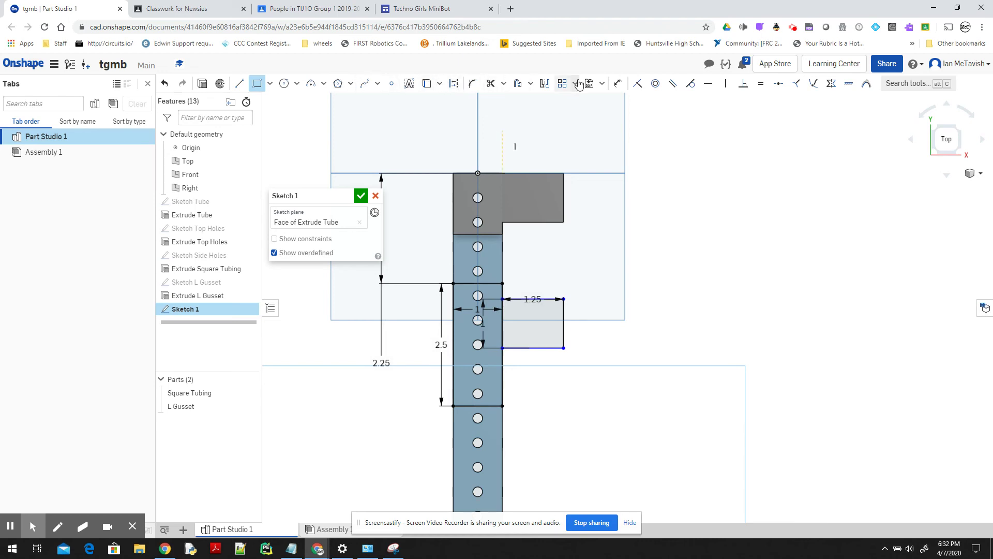
# Step: Dimension the small rectangle's upper edge 0.75 in below the tall rectangle's upper edge
pyautogui.click(617, 83)
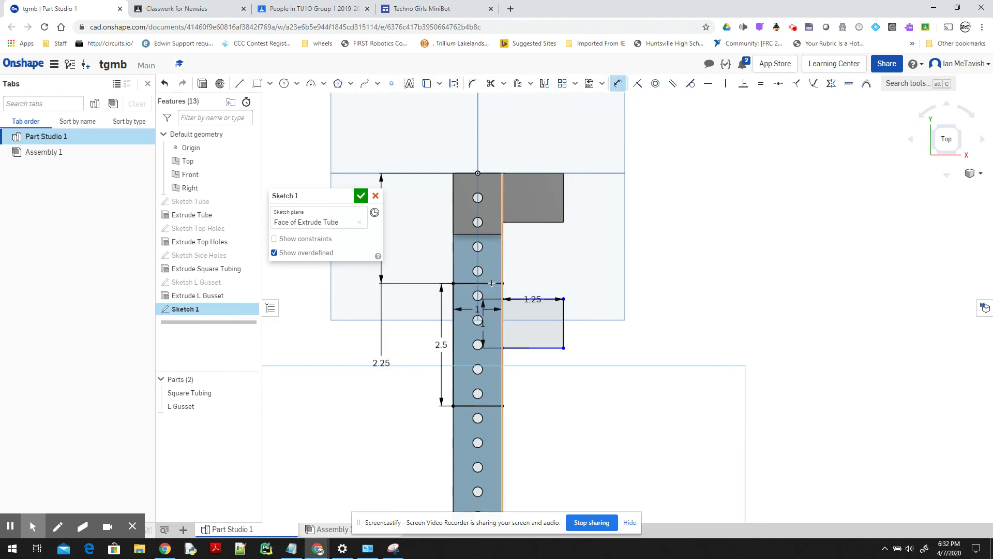
pyautogui.click(518, 299)
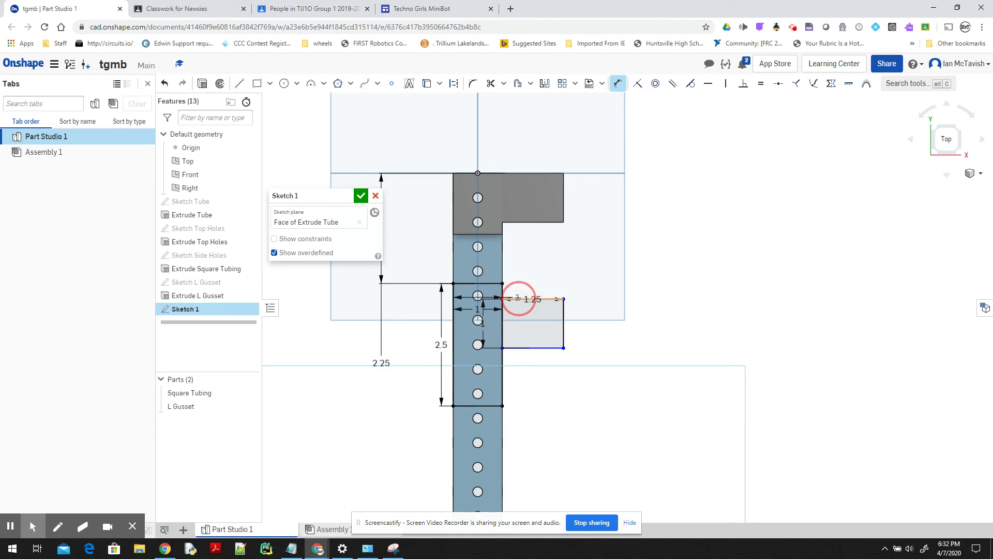
pyautogui.click(518, 284)
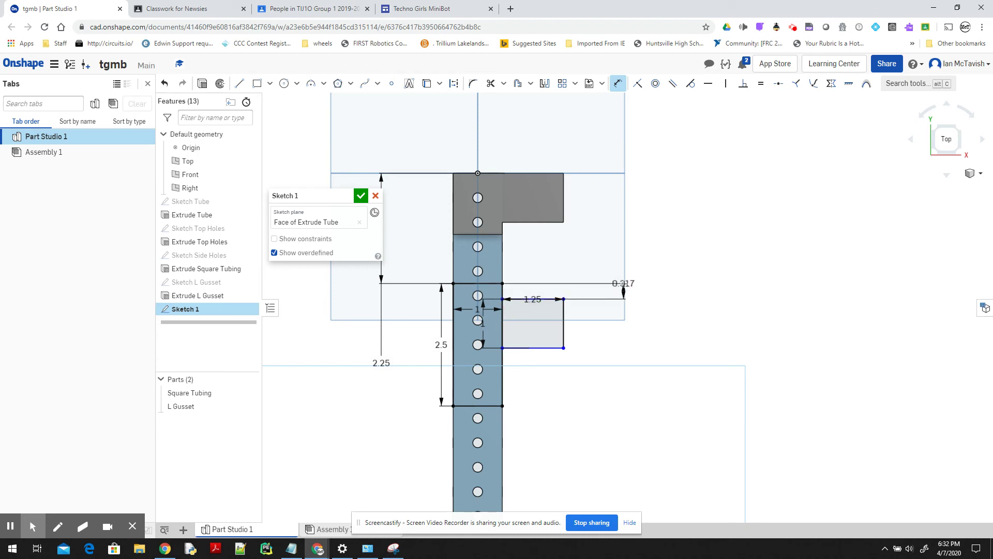
pyautogui.click(620, 284)
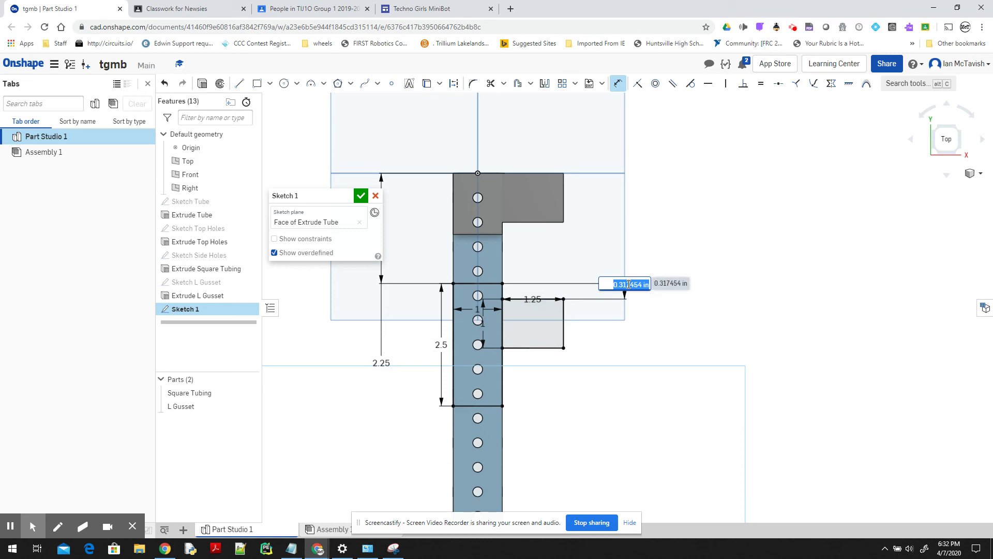
pyautogui.write('0.75')
pyautogui.press('Return')
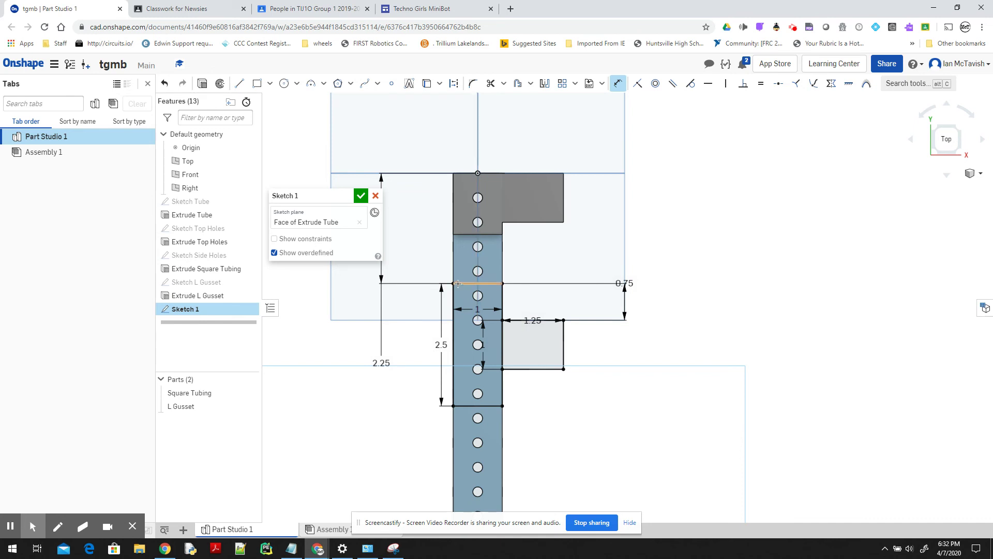
pyautogui.click(618, 84)
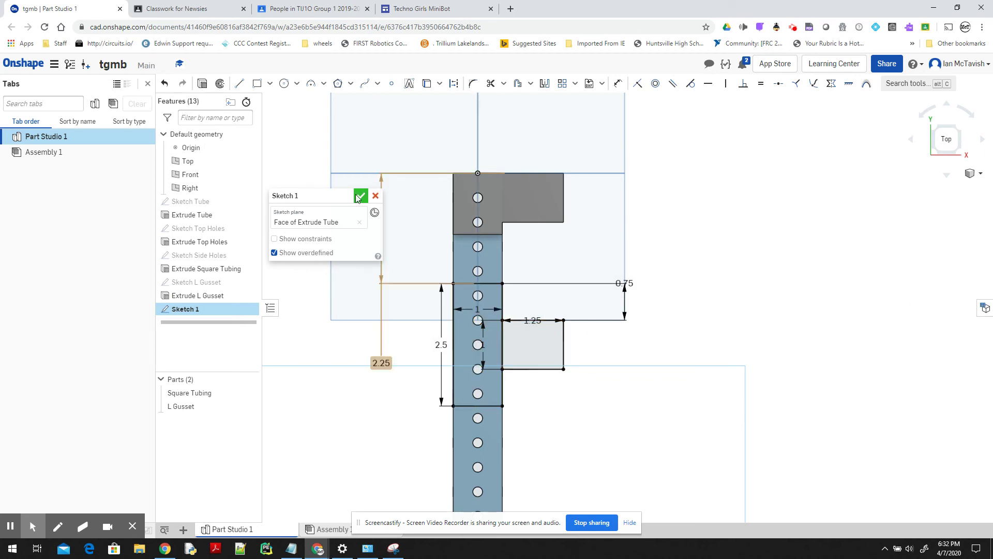
# Step: Rename the sketch as Sketch T Gusset and finish it
pyautogui.click(326, 196)
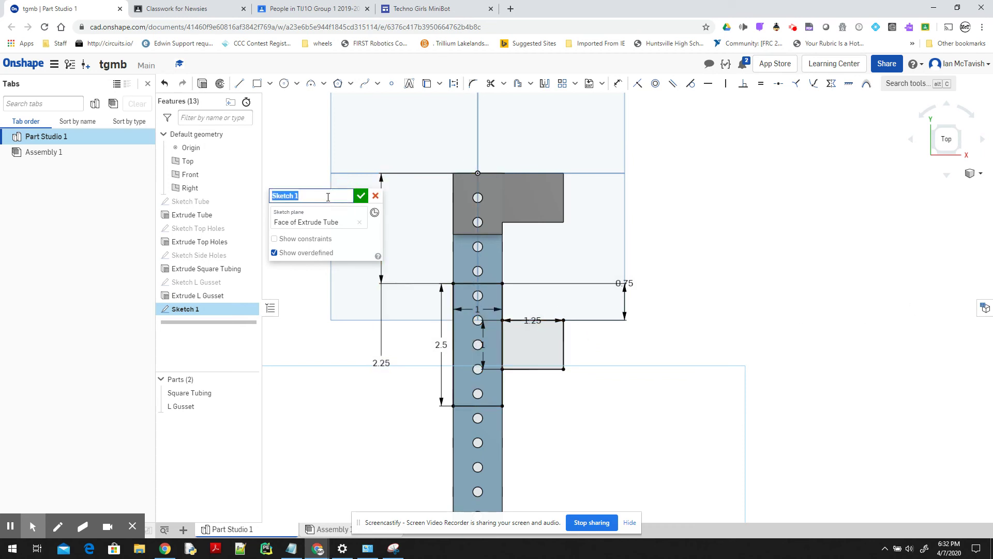
pyautogui.click(324, 198)
pyautogui.press('BackSpace')
pyautogui.click(361, 196)
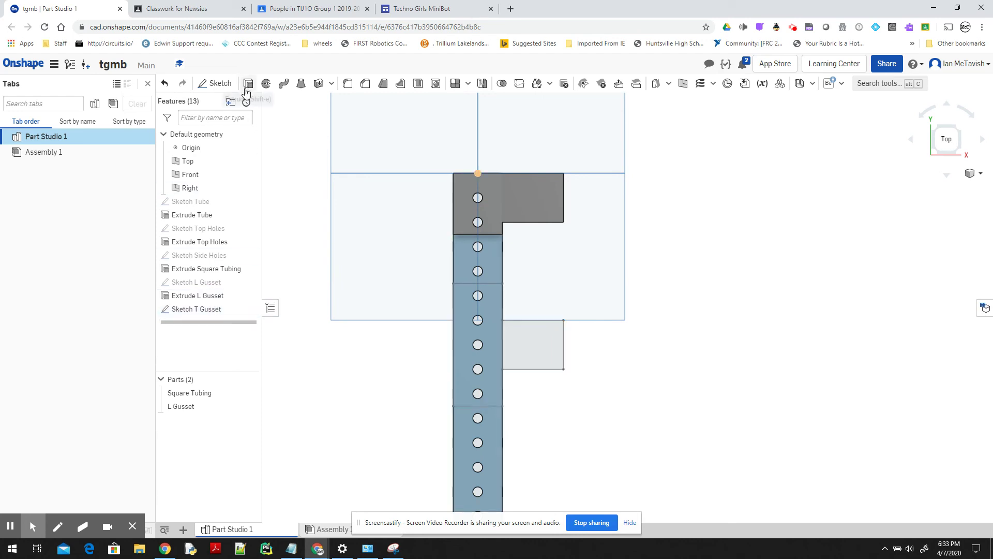
# Step: Reopen the T Gusset sketch, project the five tube holes inside the tall rectangle into it with Use, and accept the sketch
pyautogui.doubleClick(201, 310)
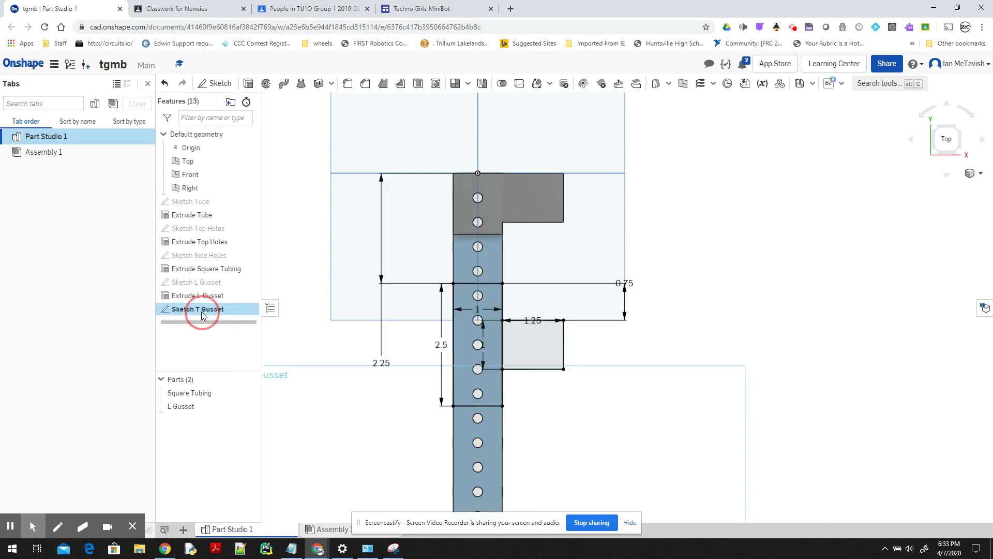
pyautogui.rightClick(480, 299)
pyautogui.click(497, 318)
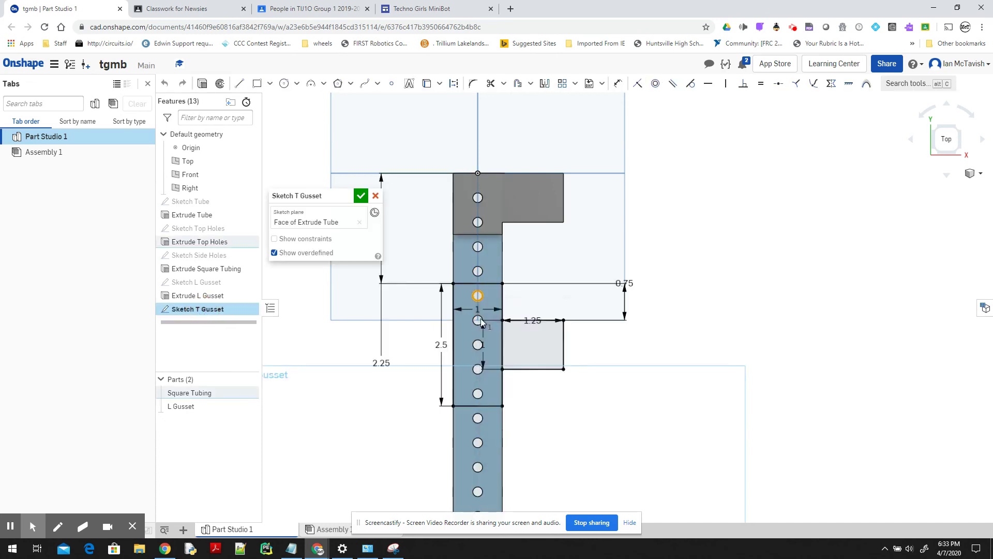
pyautogui.rightClick(481, 322)
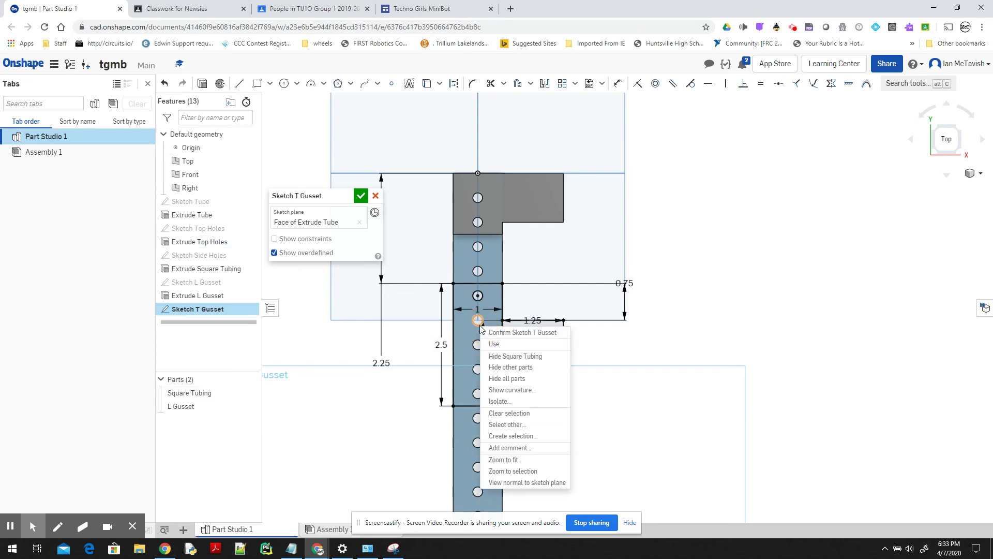
pyautogui.click(486, 343)
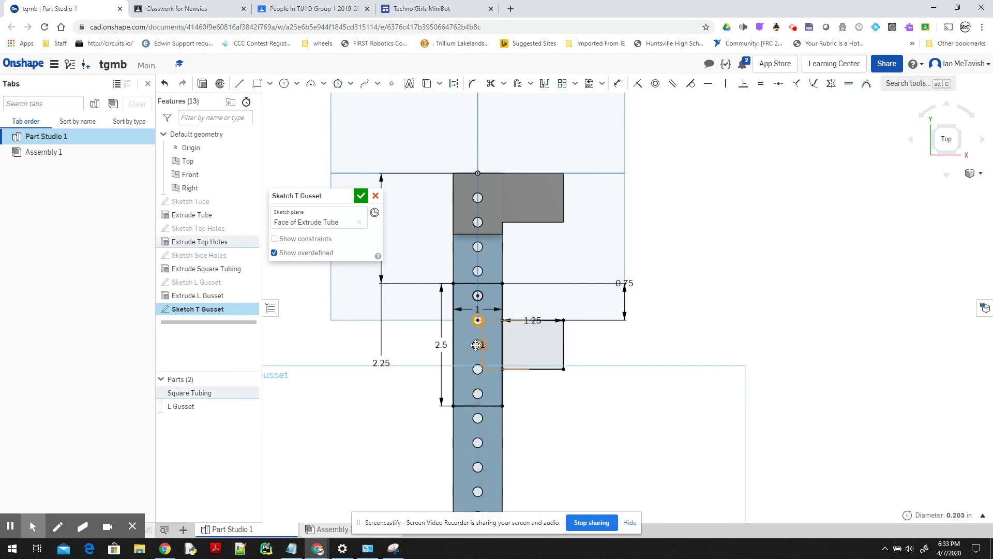
pyautogui.rightClick(477, 345)
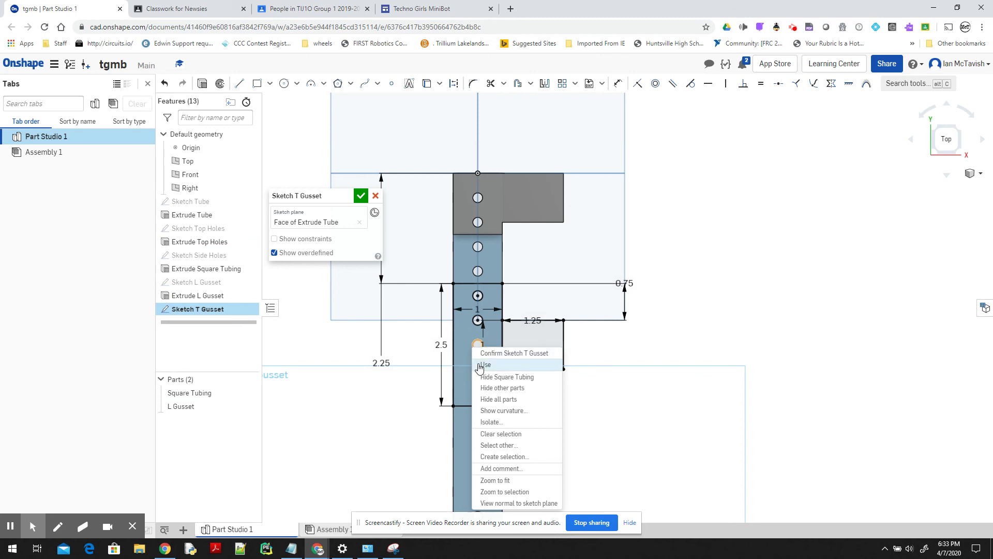
pyautogui.click(481, 365)
pyautogui.rightClick(476, 371)
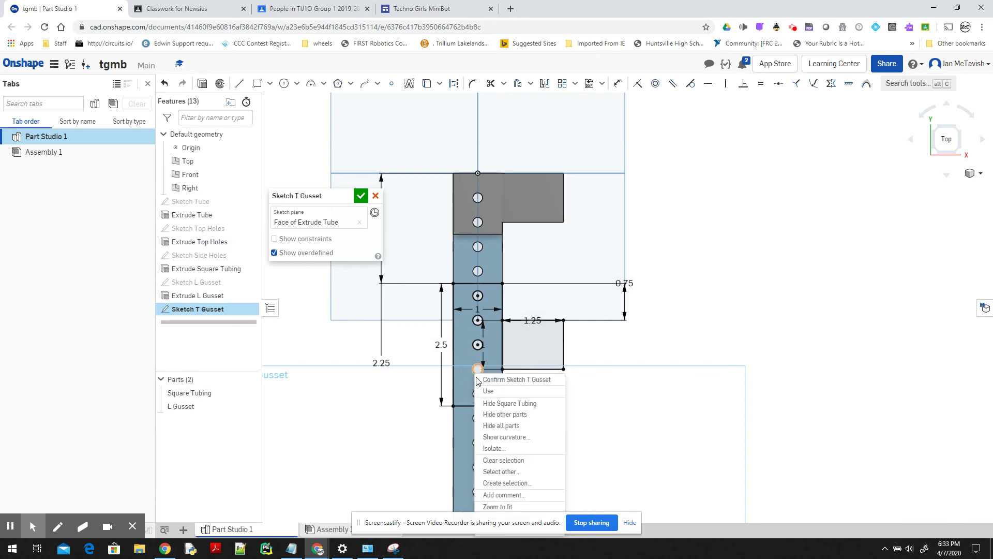
pyautogui.click(482, 391)
pyautogui.rightClick(478, 393)
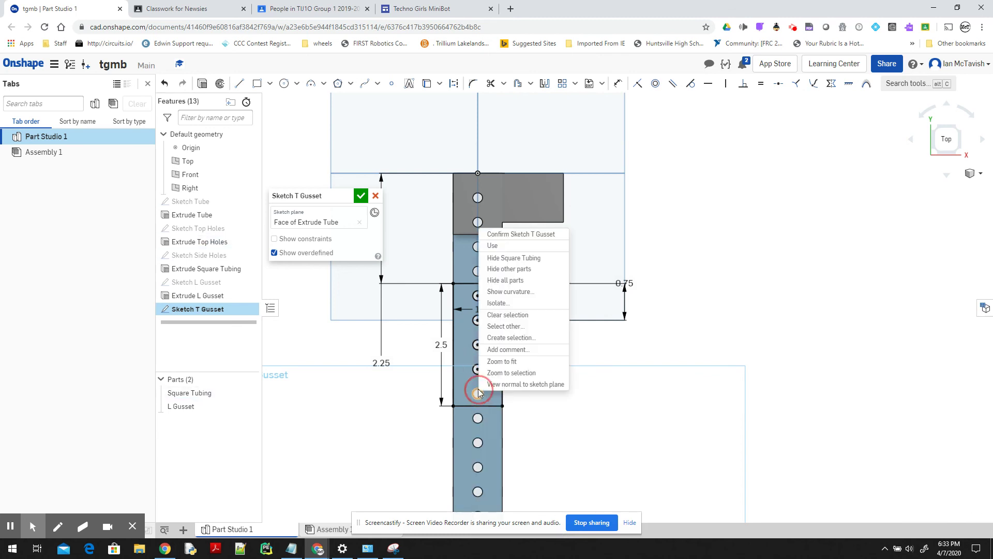
pyautogui.click(492, 245)
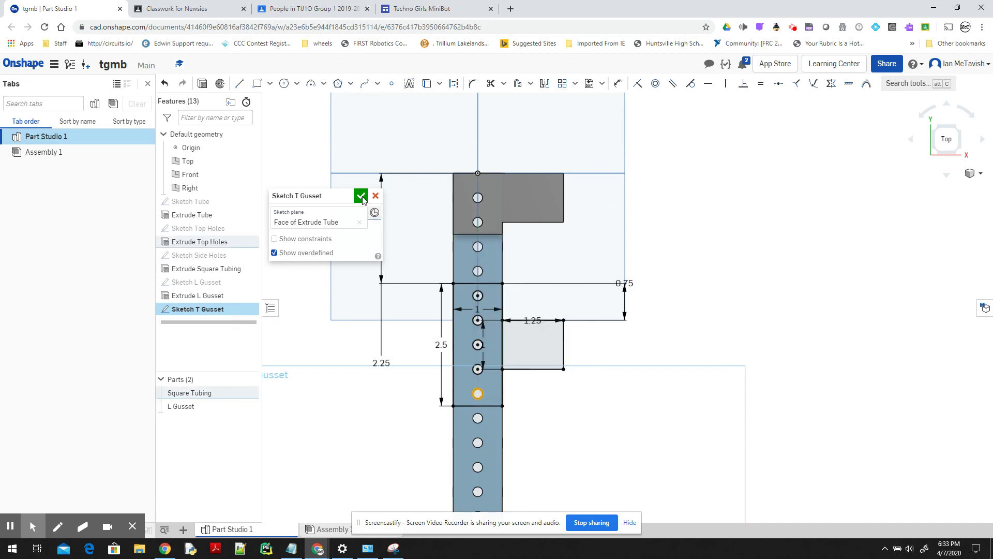
pyautogui.click(361, 196)
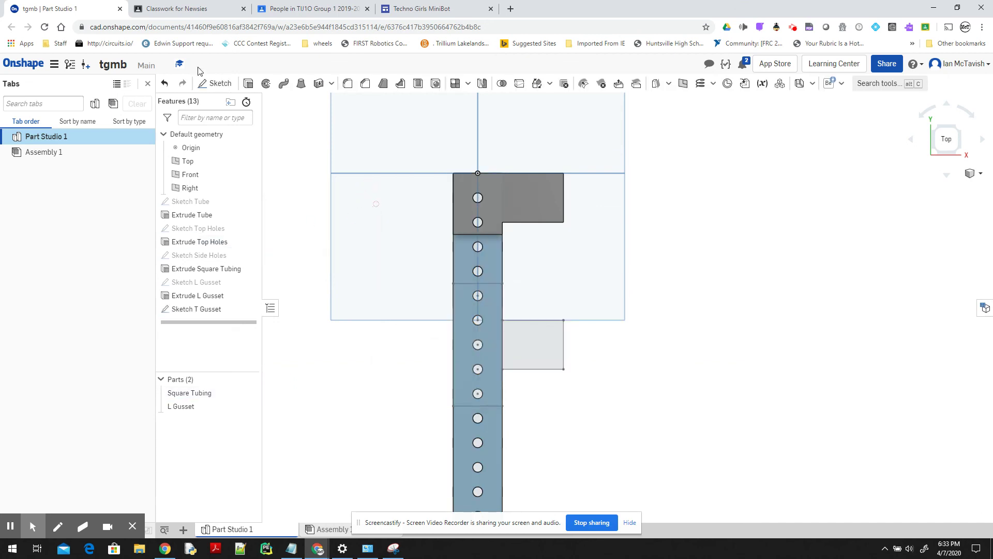
# Step: Set up a Blind extrusion of the whole T Gusset sketch, 0.25 in deep, as a new solid part
pyautogui.click(248, 83)
pyautogui.click(206, 312)
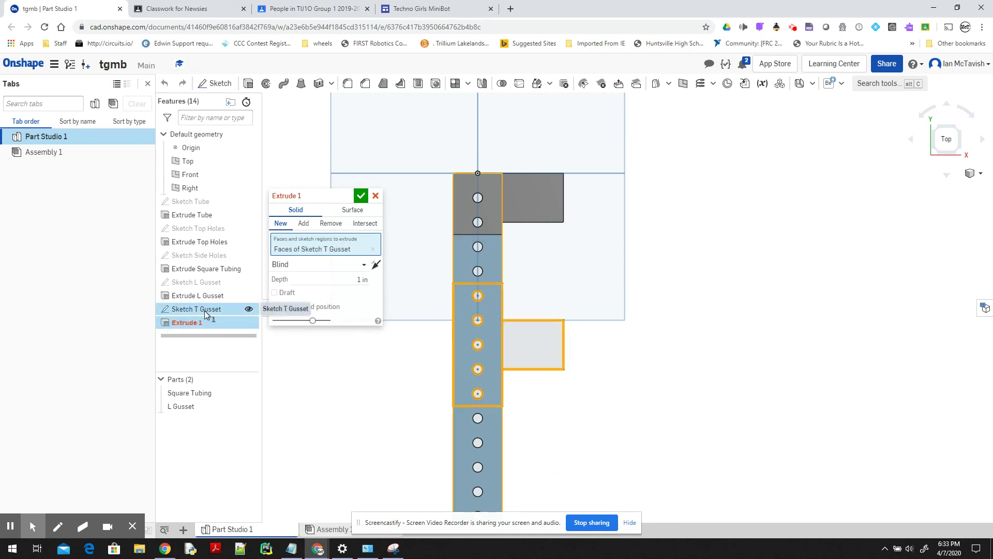
pyautogui.click(328, 279)
pyautogui.write('0.25')
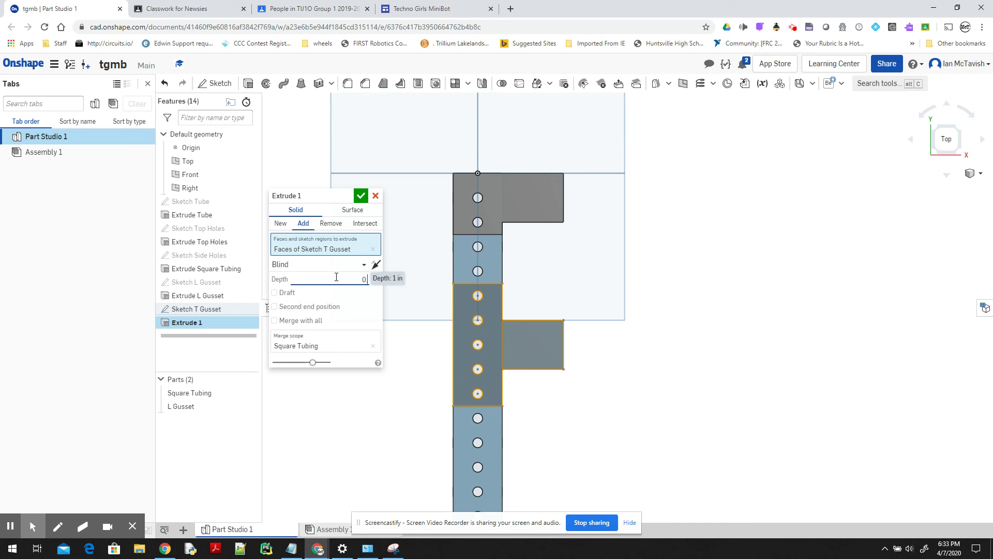
pyautogui.click(286, 222)
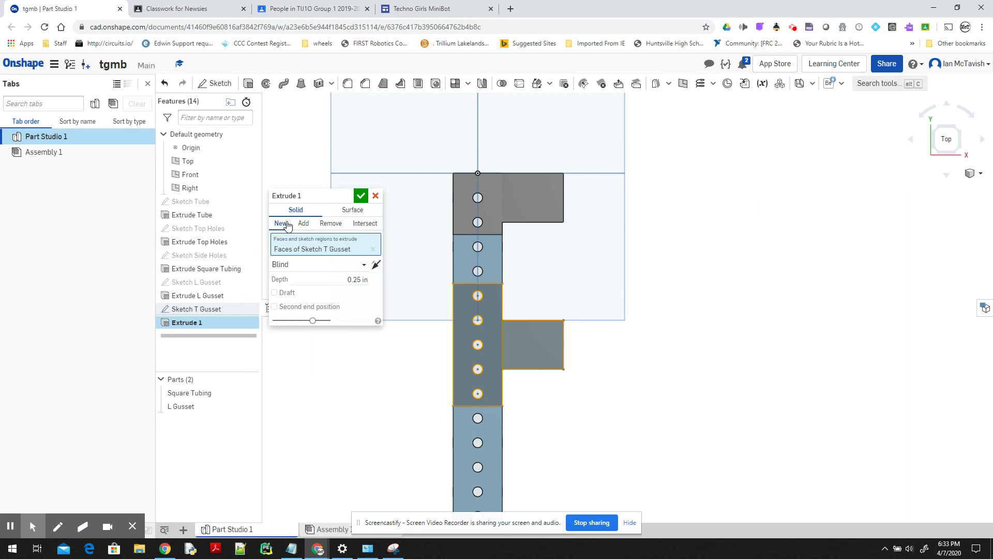
# Step: Name the extrusion Extrude T Gussett and accept it
pyautogui.click(350, 199)
pyautogui.click(331, 195)
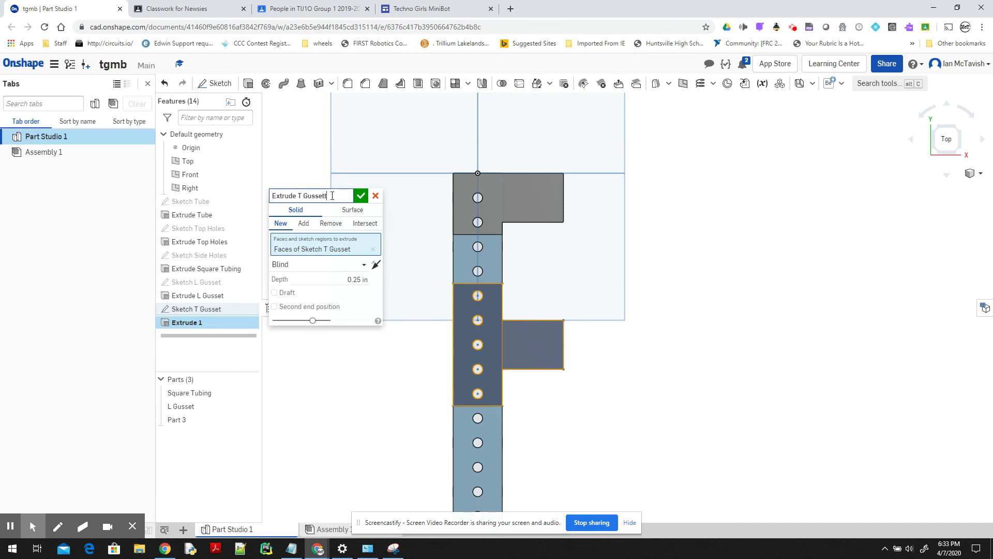
pyautogui.write('T Gussett')
pyautogui.click(361, 196)
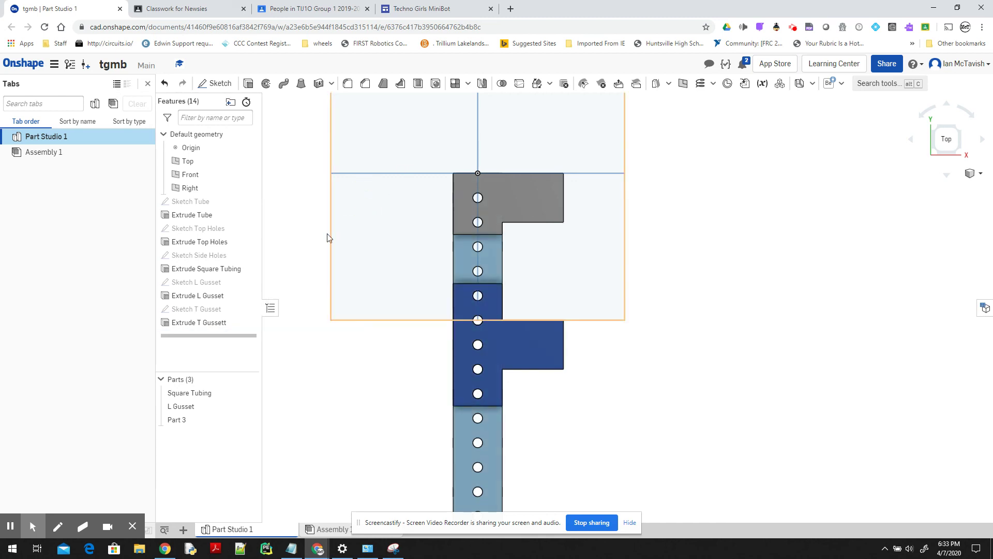
# Step: Change the new gusset part's name to T Gusset in its properties
pyautogui.rightClick(193, 420)
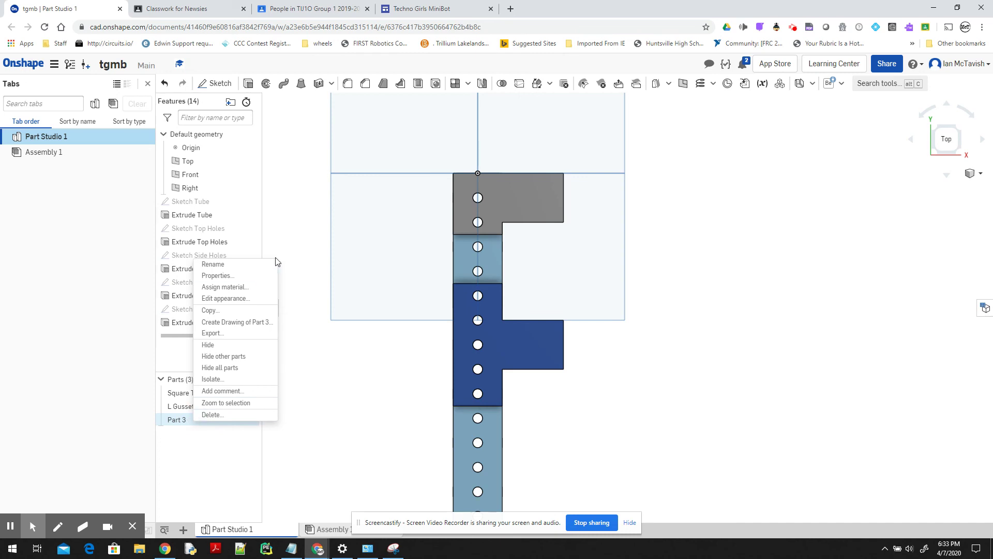
pyautogui.click(247, 275)
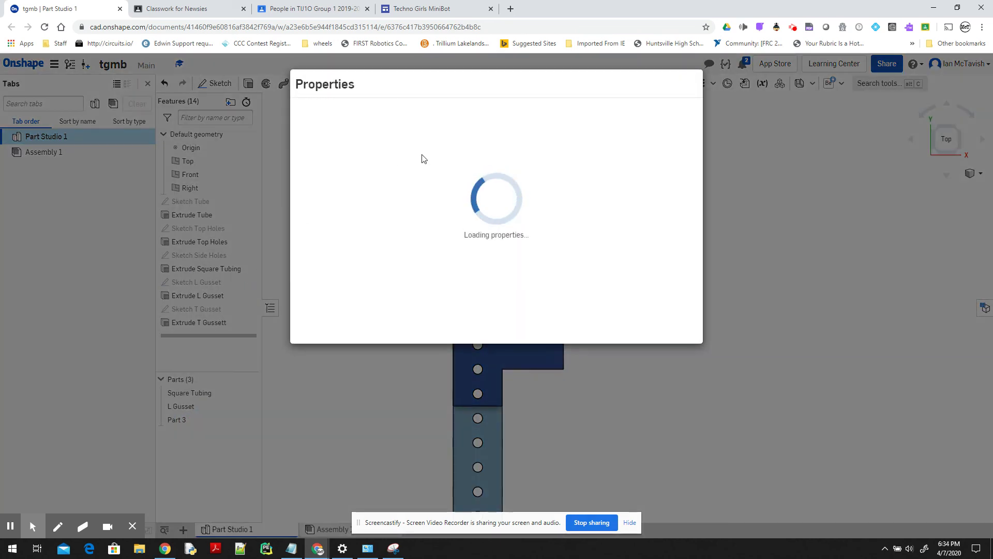
pyautogui.click(162, 140)
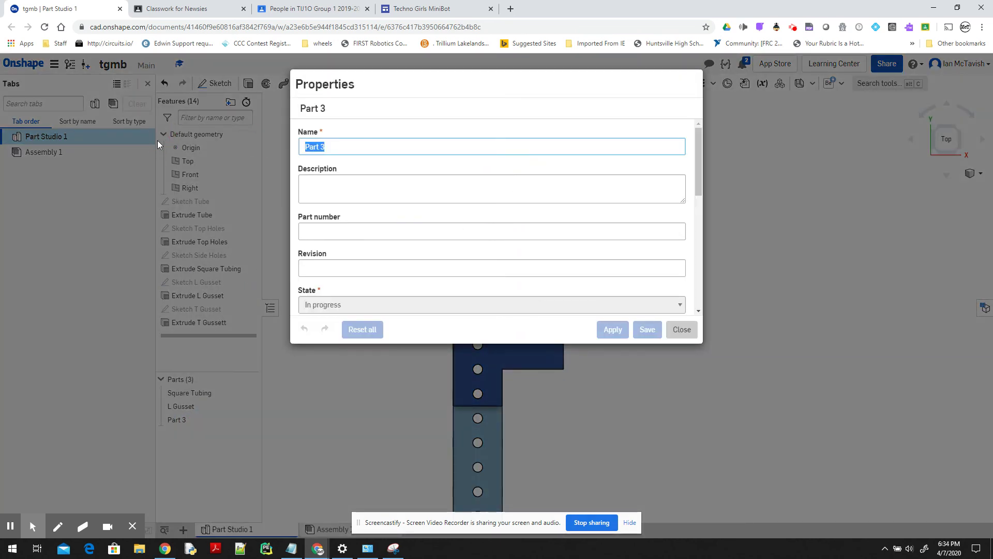
pyautogui.write('T')
pyautogui.press('BackSpace')
pyautogui.write('T ')
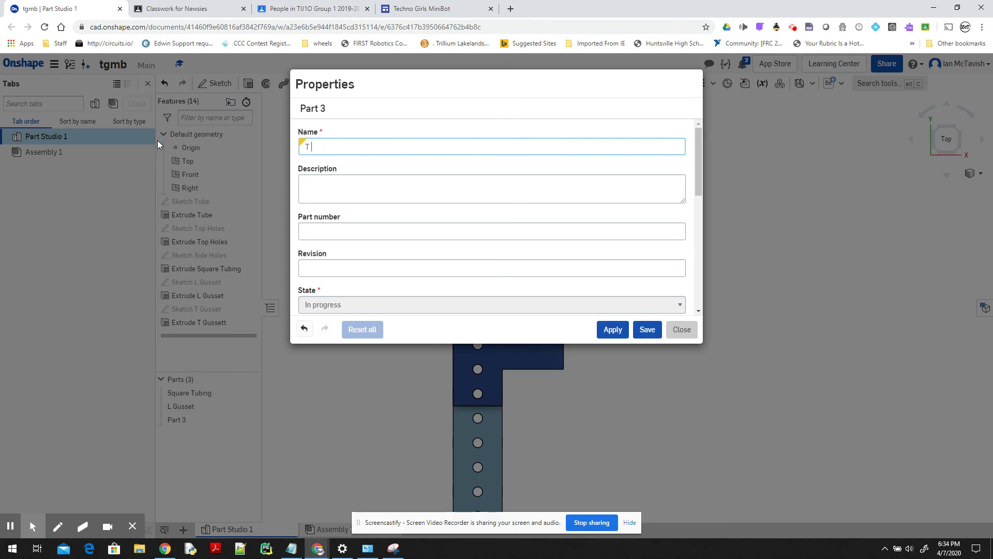
pyautogui.write('Gusset')
# Step: Set the T Gusset's part number to TGMBP01-03 and save its properties
pyautogui.click(365, 232)
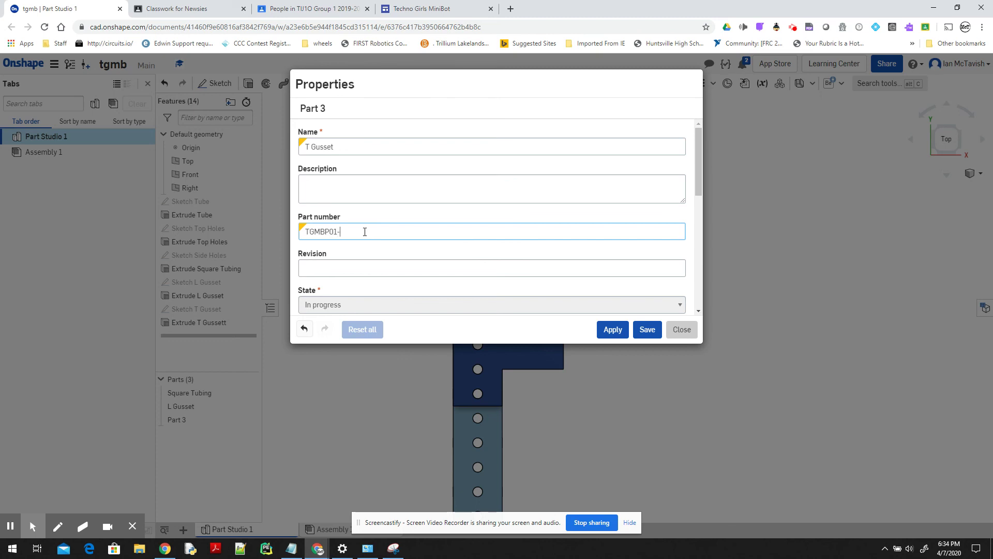
pyautogui.write('TGMBP01-03')
pyautogui.click(647, 330)
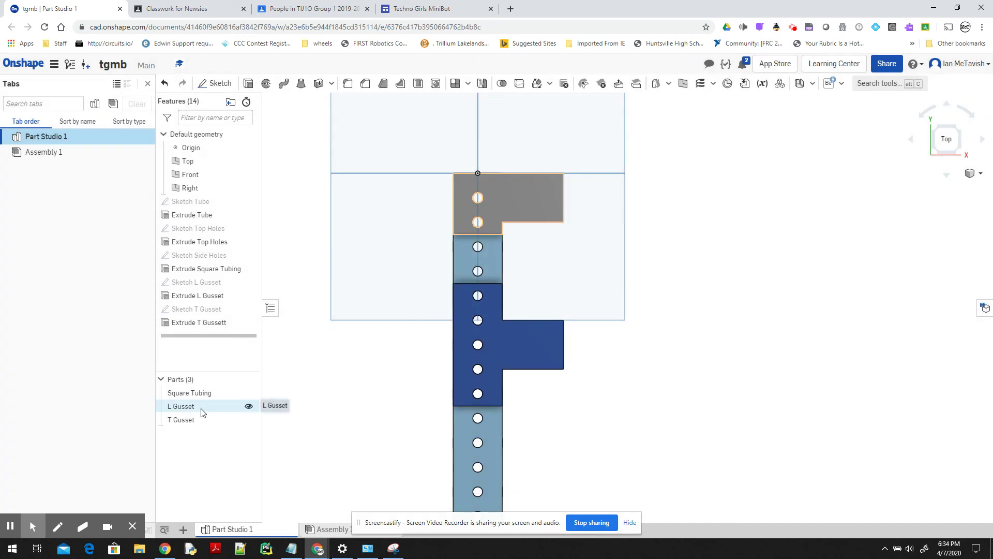
# Step: Assign Polycarbonate from the Onshape Material Library to the T Gusset part and accept it
pyautogui.rightClick(181, 419)
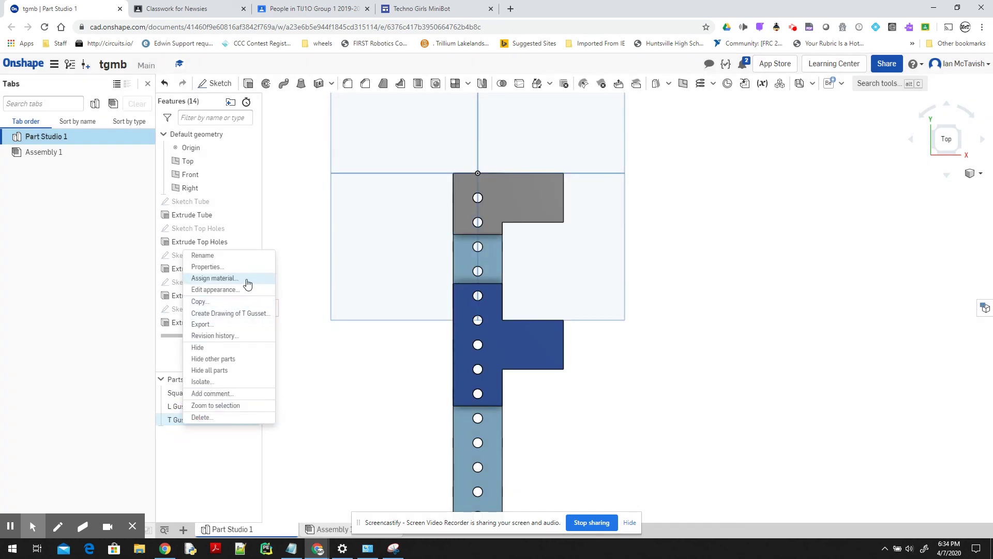
pyautogui.click(247, 278)
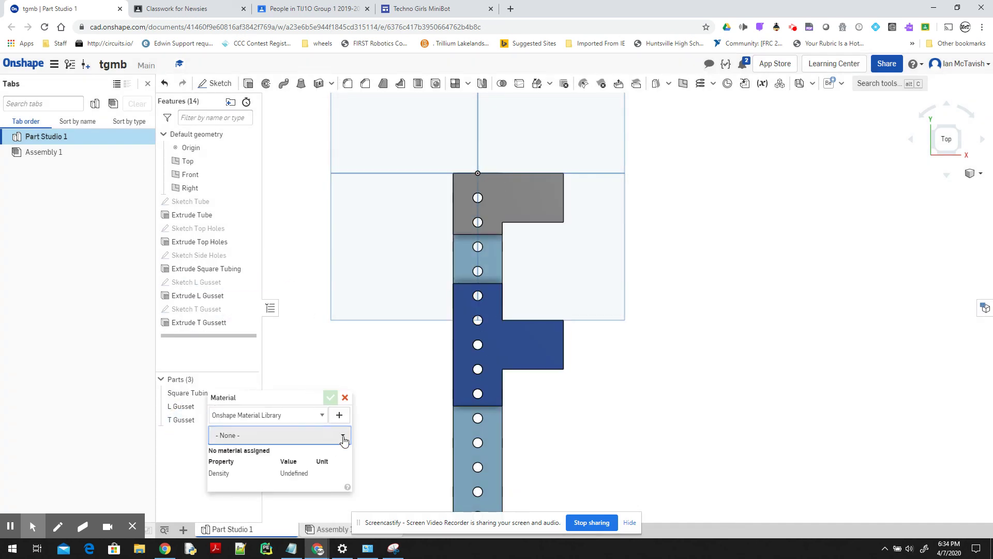
pyautogui.click(343, 437)
pyautogui.write('po')
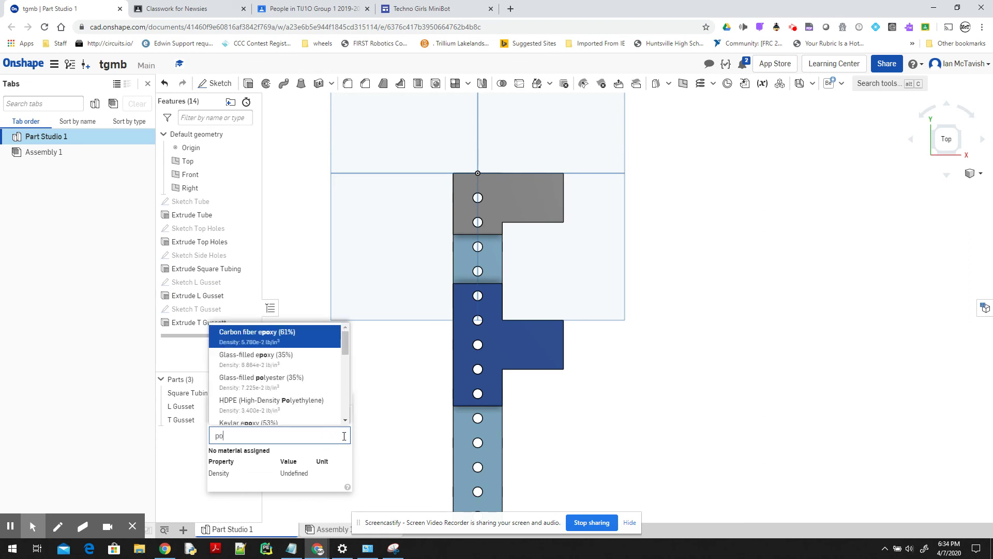
pyautogui.write('l')
pyautogui.click(268, 404)
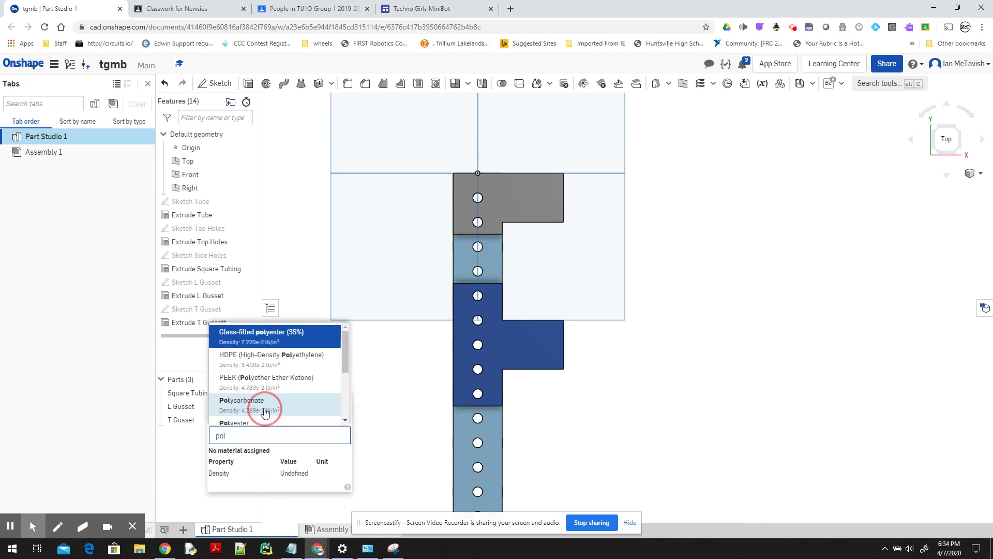
pyautogui.click(332, 399)
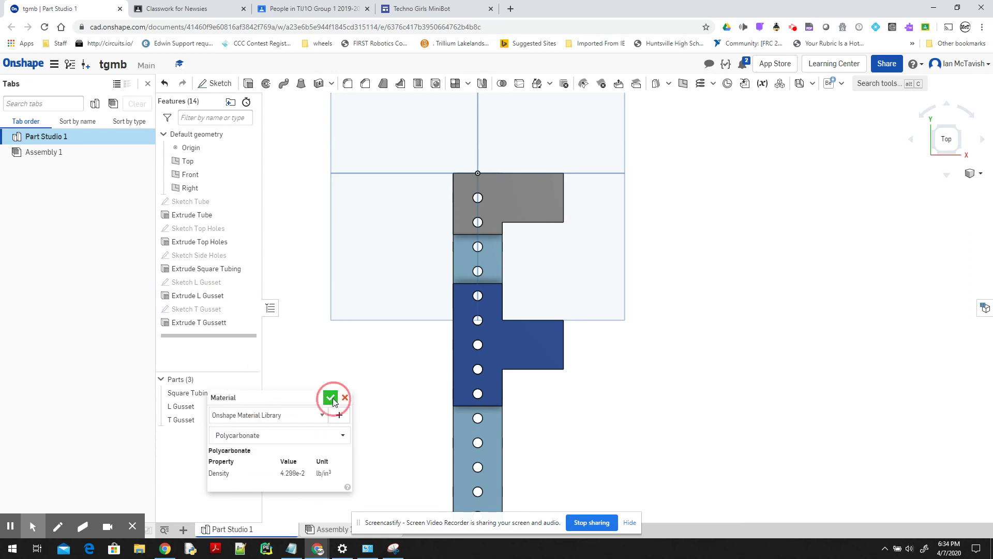
pyautogui.hotkey('shift', '7')
pyautogui.click(356, 379)
pyautogui.click(202, 422)
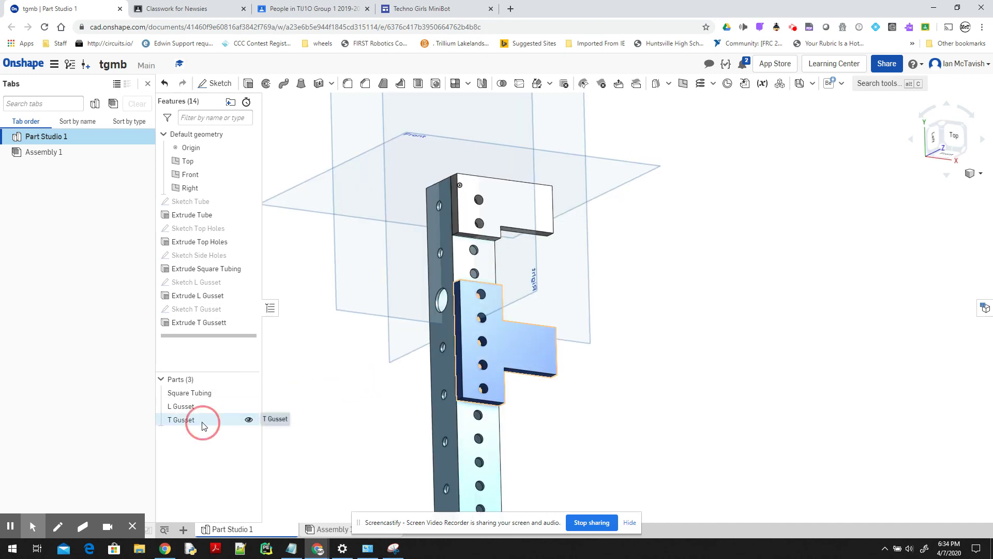
pyautogui.rightClick(203, 423)
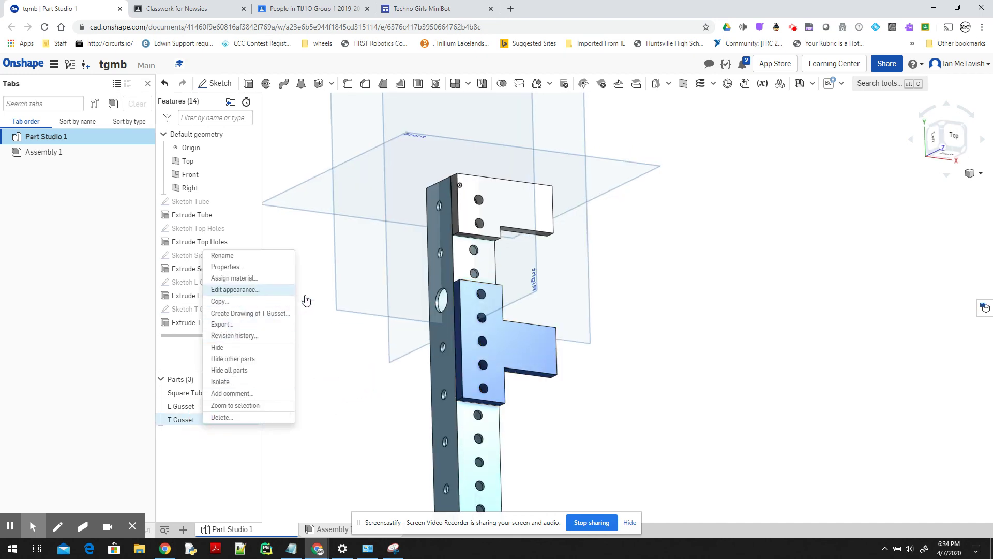
pyautogui.click(345, 409)
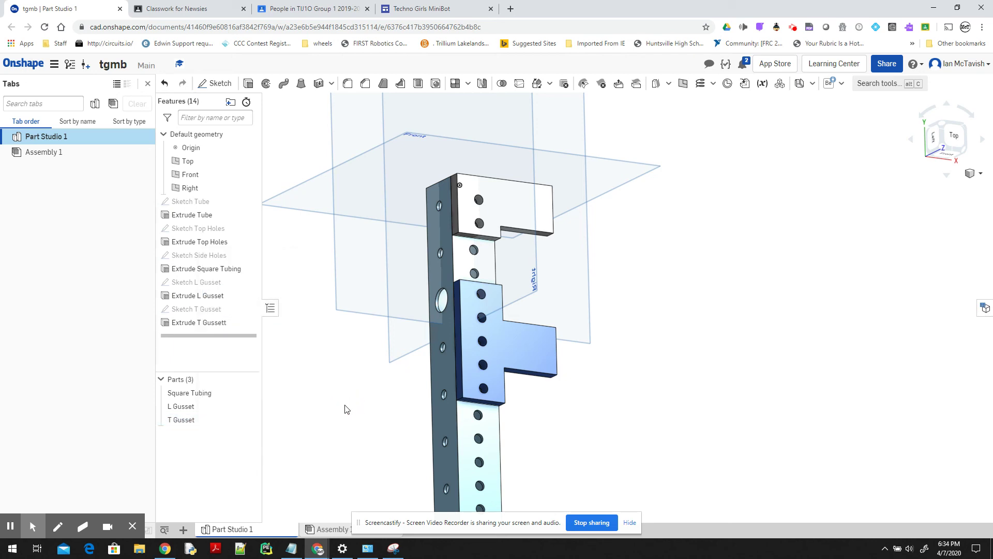